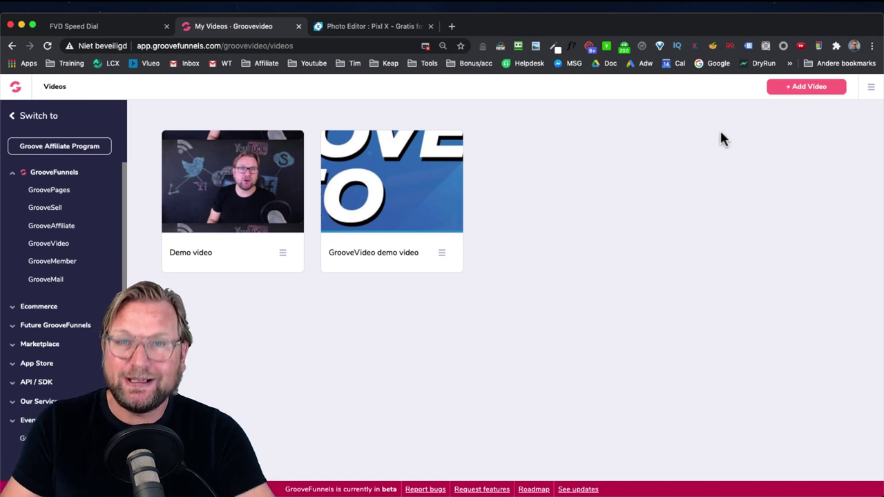
Step: Add a video named 'Groove Video Demo', copy that name into the Description, and create it
click(672, 122)
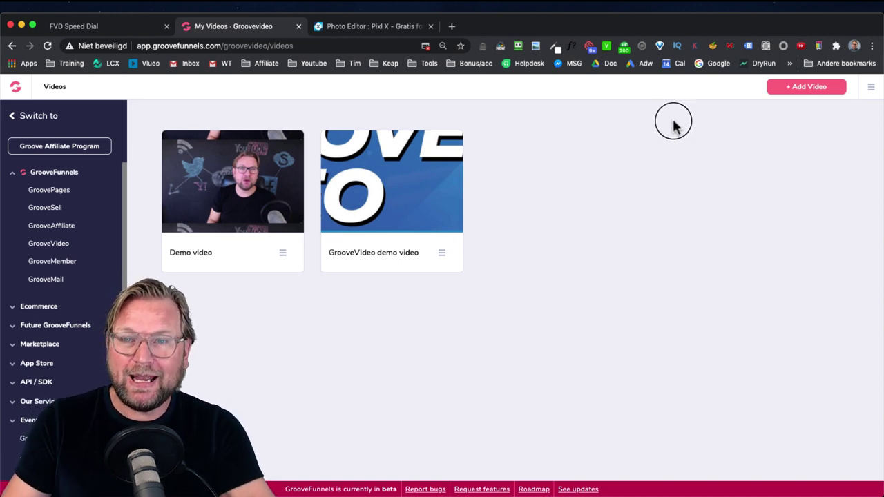
click(791, 88)
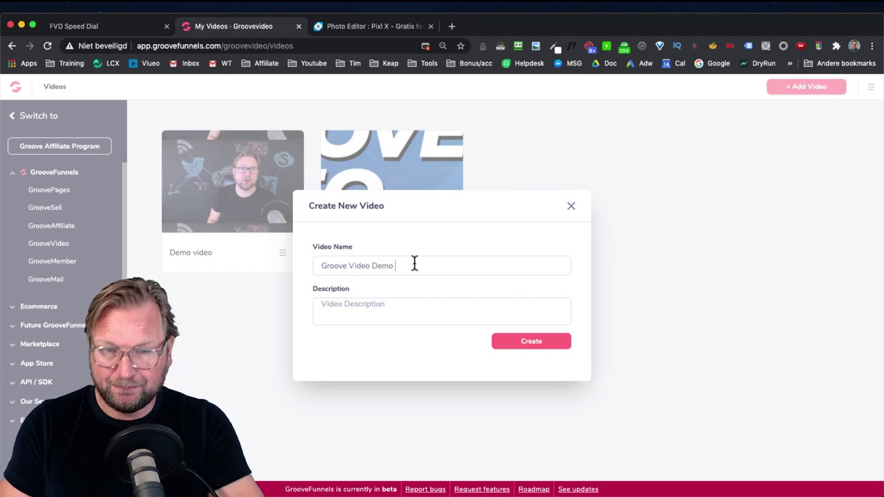
key(super+a)
key(super+c)
click(404, 313)
key(super+v)
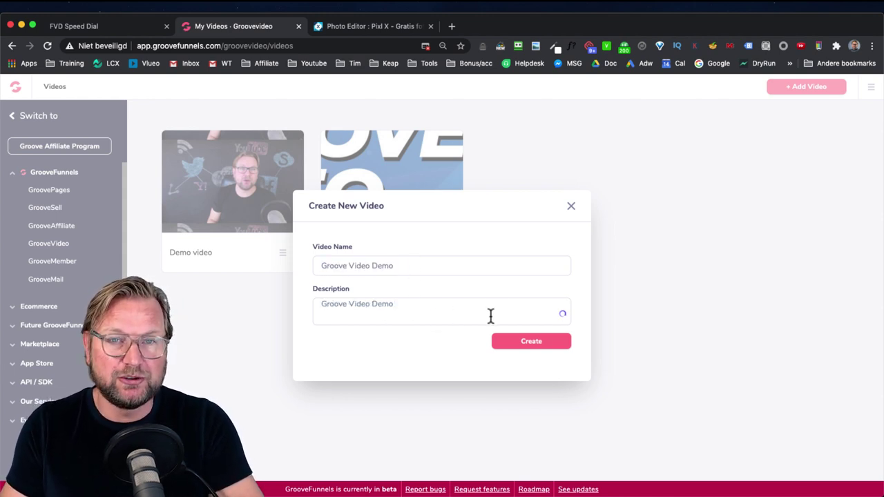
click(529, 343)
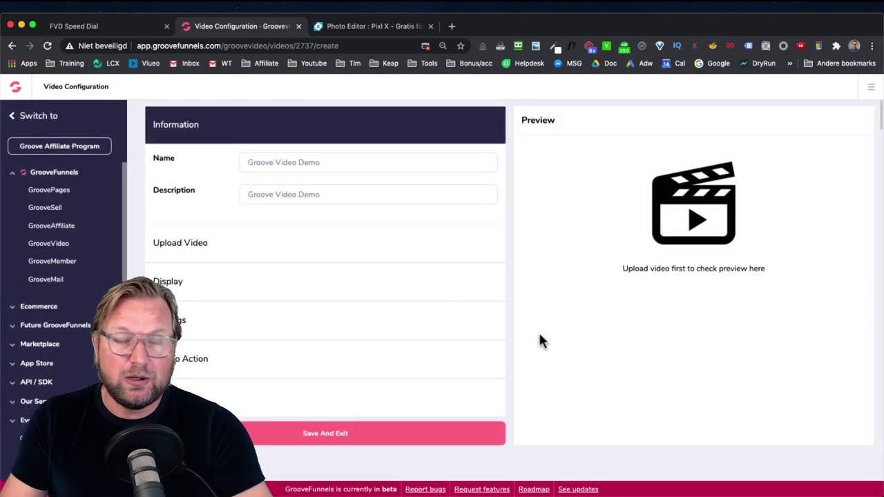
Step: Drop the 10.1 MB GrooveVideo Demo.mp4 from Finder onto the upload area and upload it
click(196, 246)
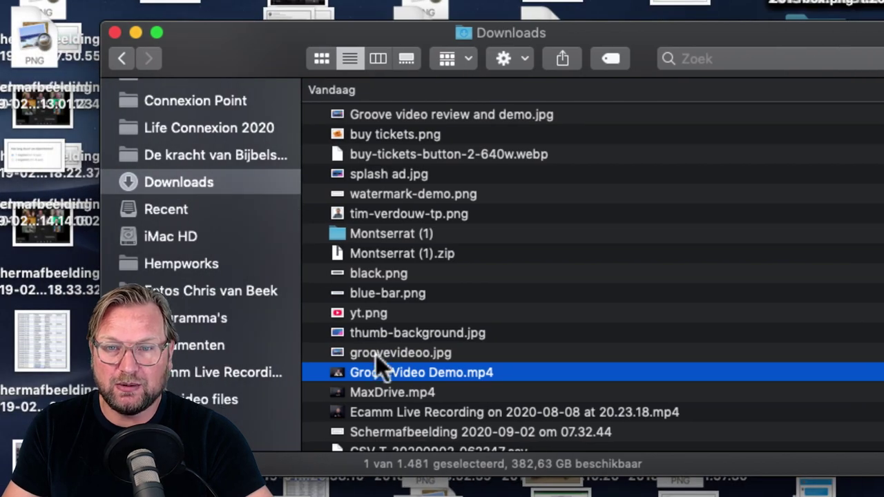
drag(322, 369, 0, 373)
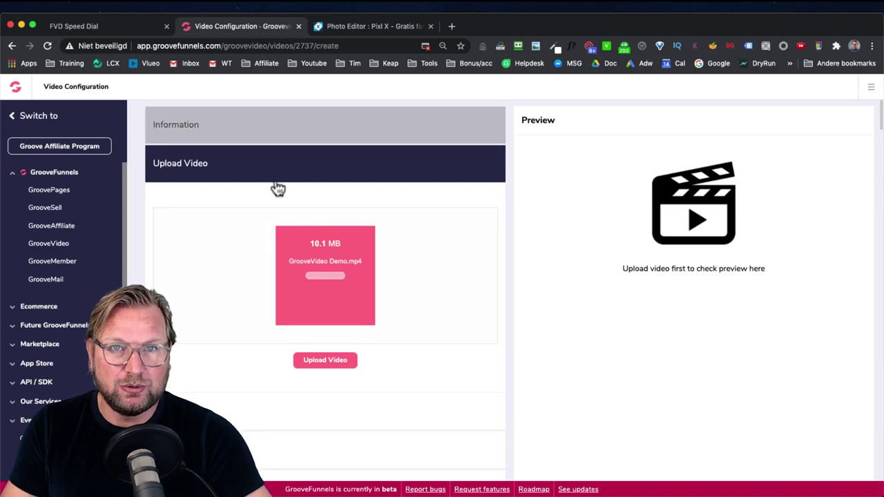
click(315, 362)
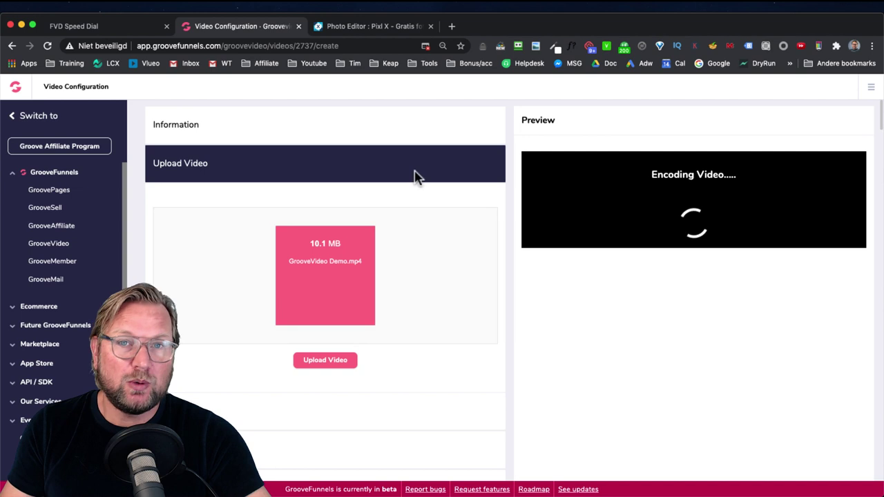
click(290, 411)
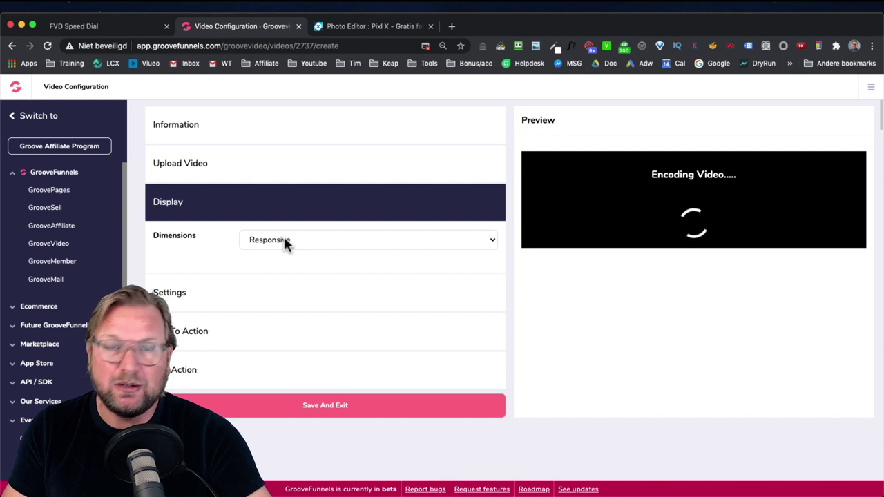
Step: Leave the Dimensions dropdown on Responsive and expand the player Settings section
click(285, 240)
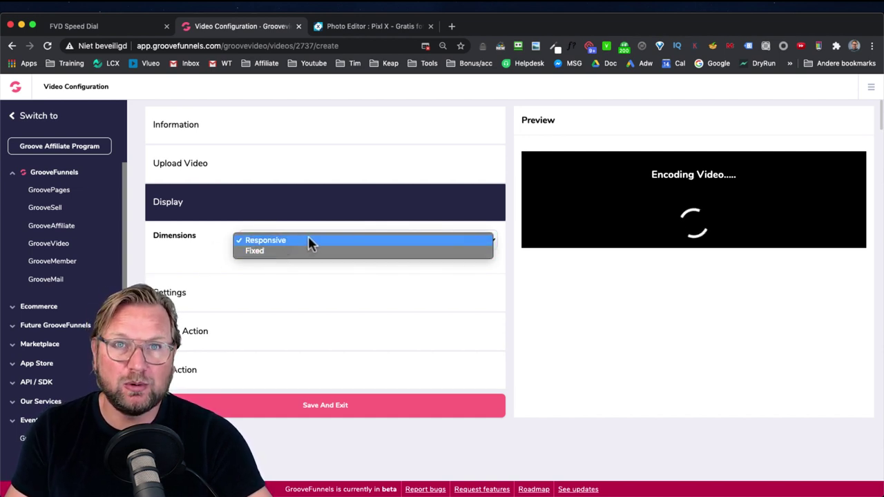
click(216, 246)
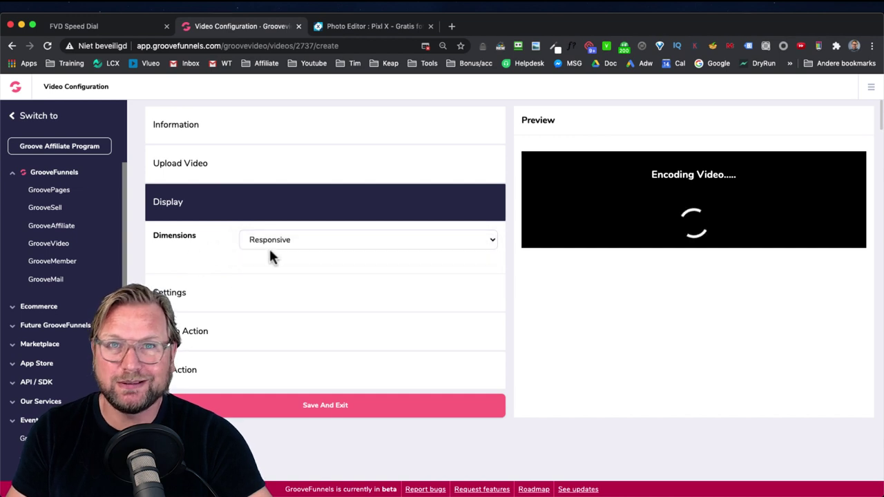
click(293, 244)
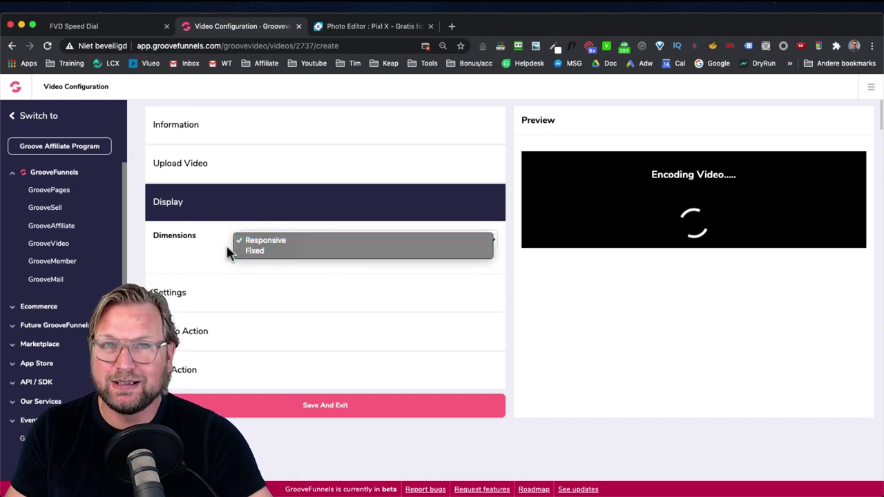
click(272, 240)
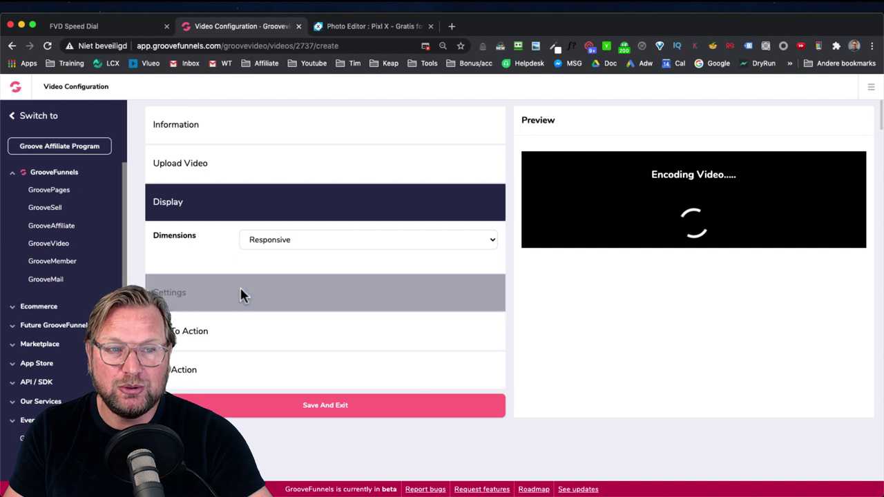
click(268, 296)
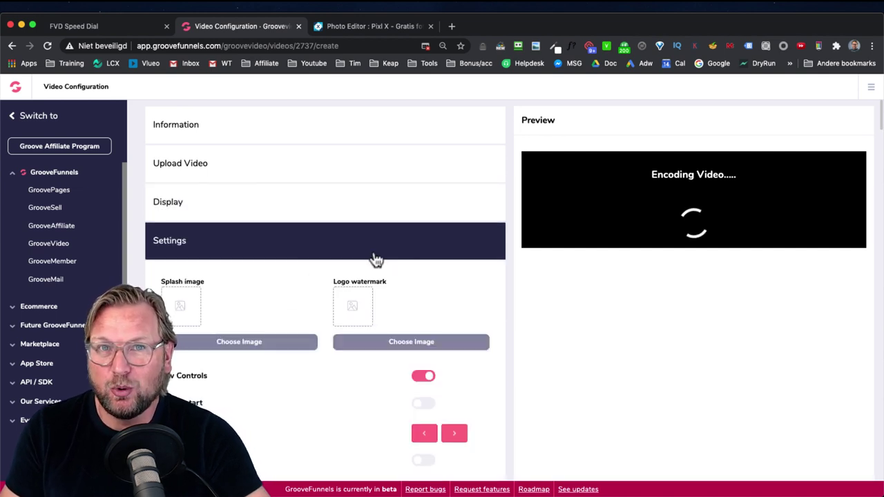
scroll(254, 290, down, 1)
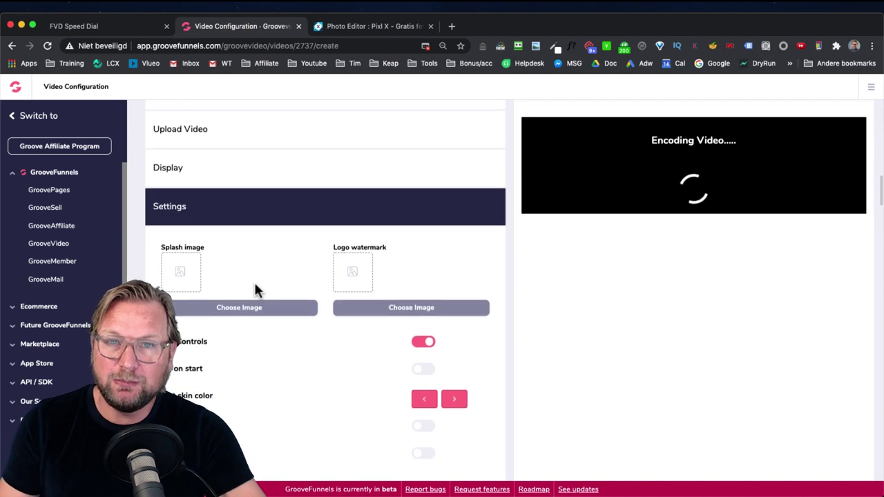
scroll(254, 290, up, 1)
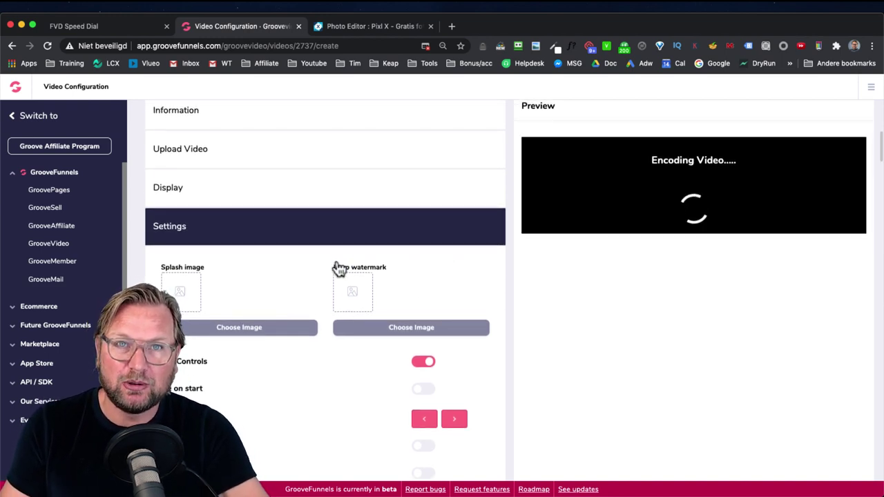
Step: Set the Groove Video first-impression thumbnail as the splash image
click(231, 329)
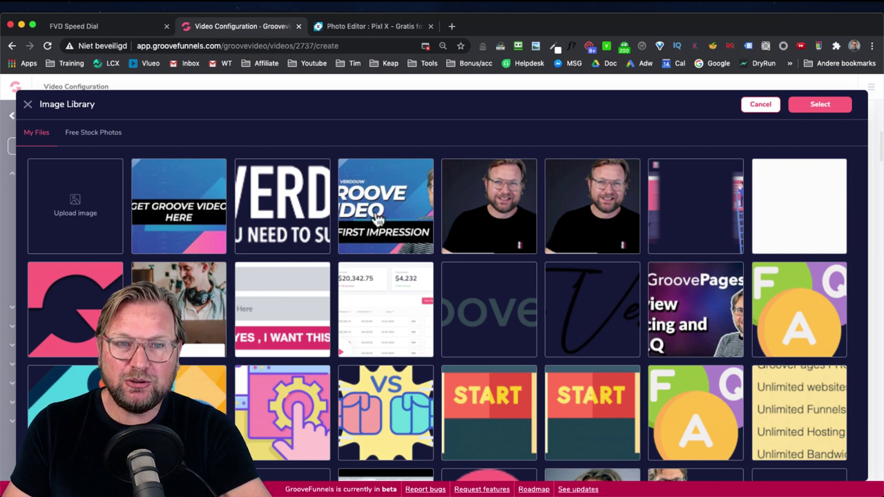
click(376, 225)
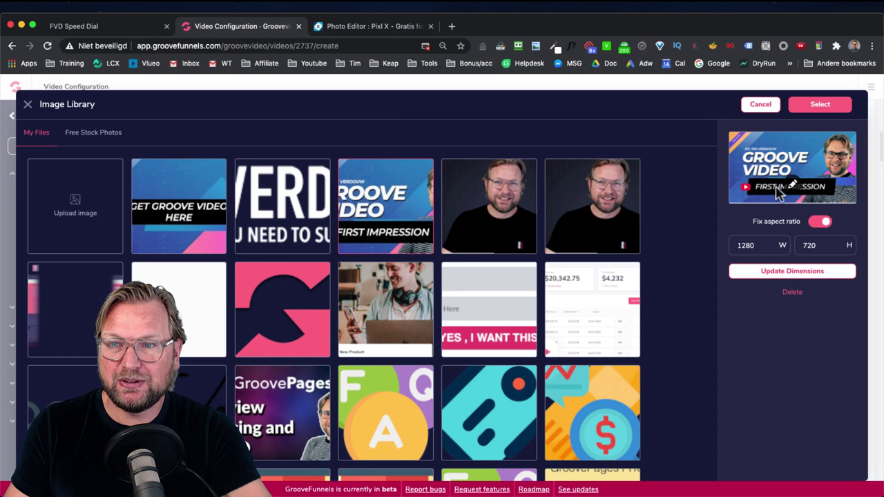
click(824, 108)
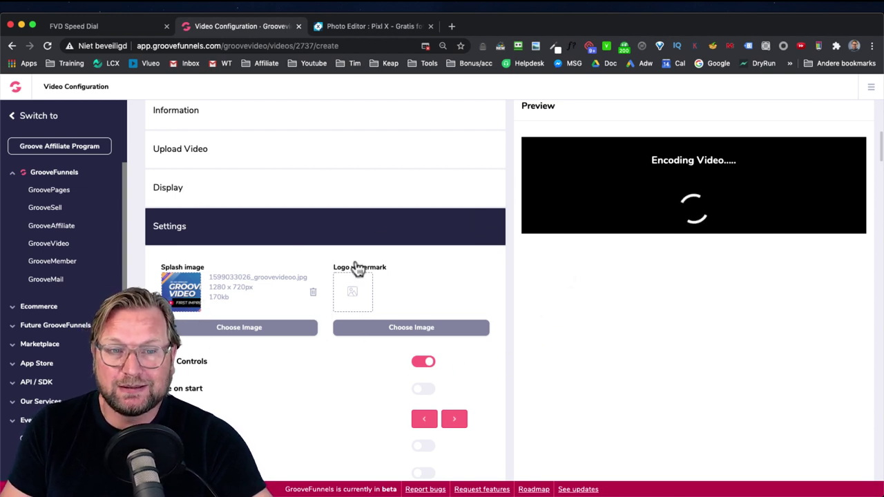
Step: Assign watermark-demo.png as the logo watermark
click(392, 330)
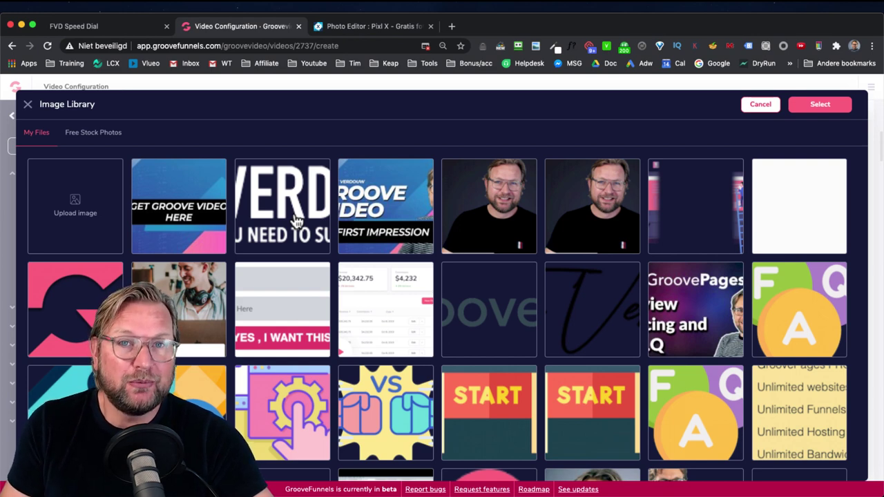
click(297, 219)
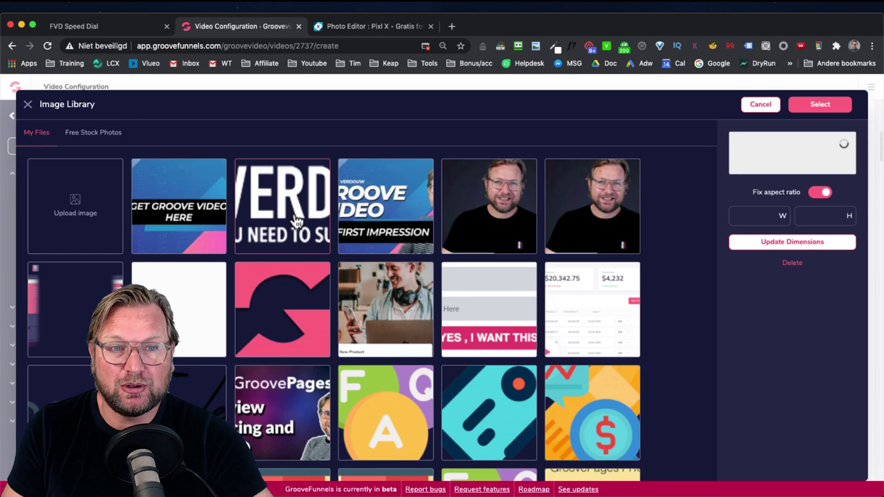
click(816, 105)
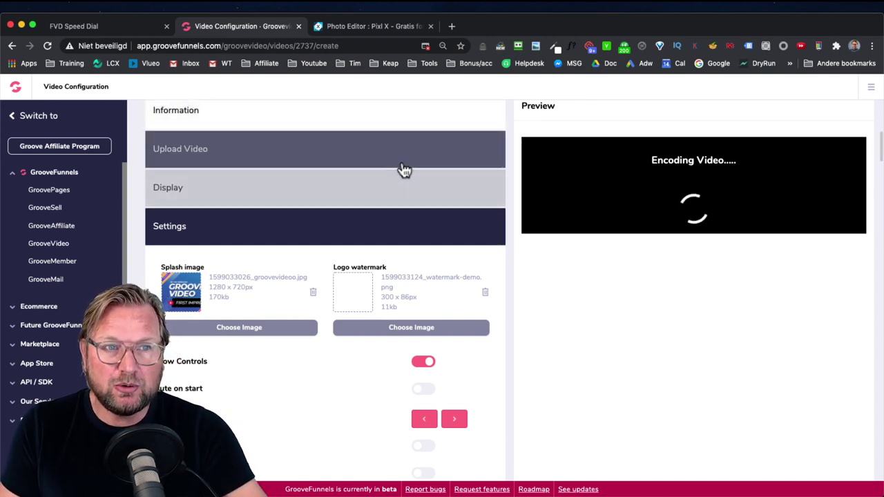
Step: Collapse the side navigation, open the other GrooveVideo demo video for editing, and dismiss the processing-complete message
click(12, 116)
click(318, 195)
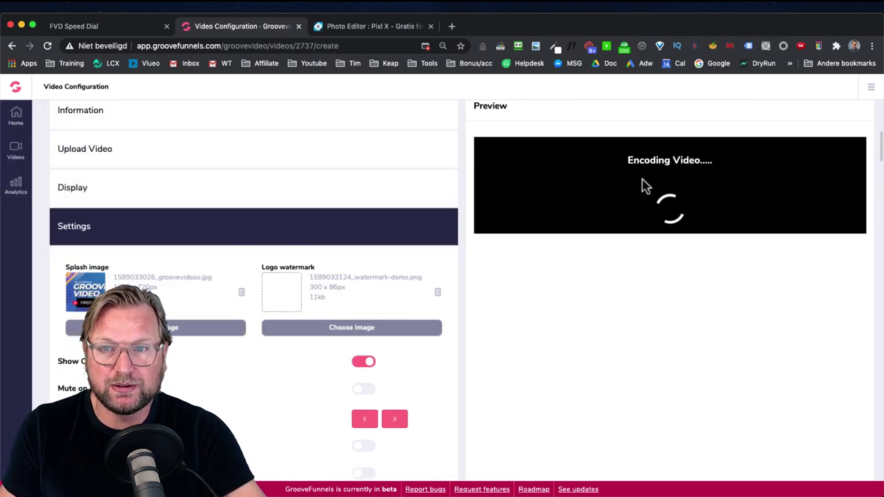
click(15, 153)
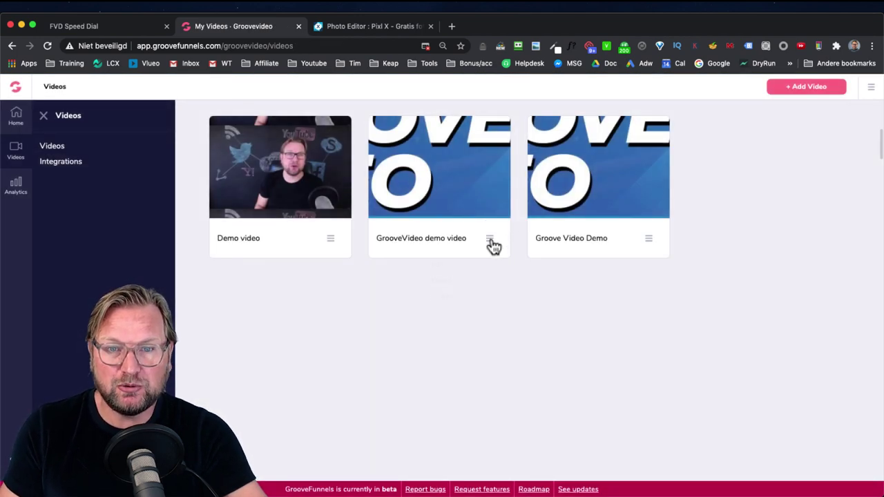
click(490, 239)
click(439, 266)
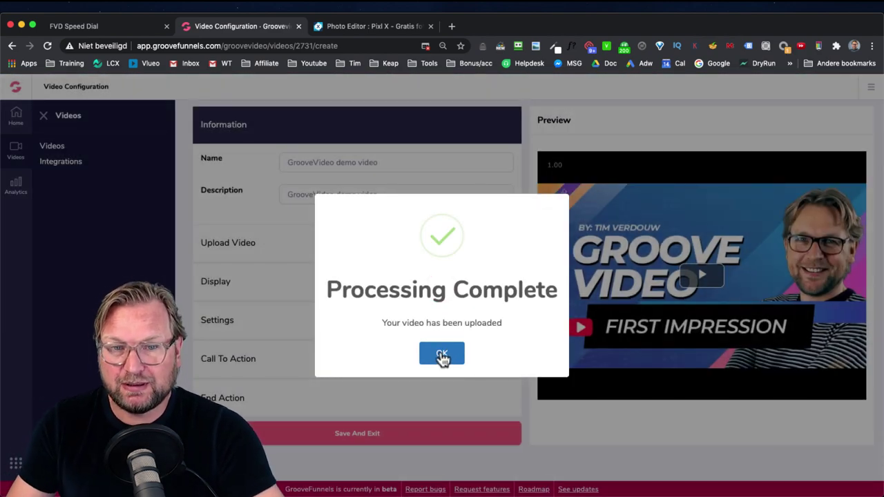
click(442, 354)
Step: Return to the Videos library and edit the Groove Video Demo video
click(16, 150)
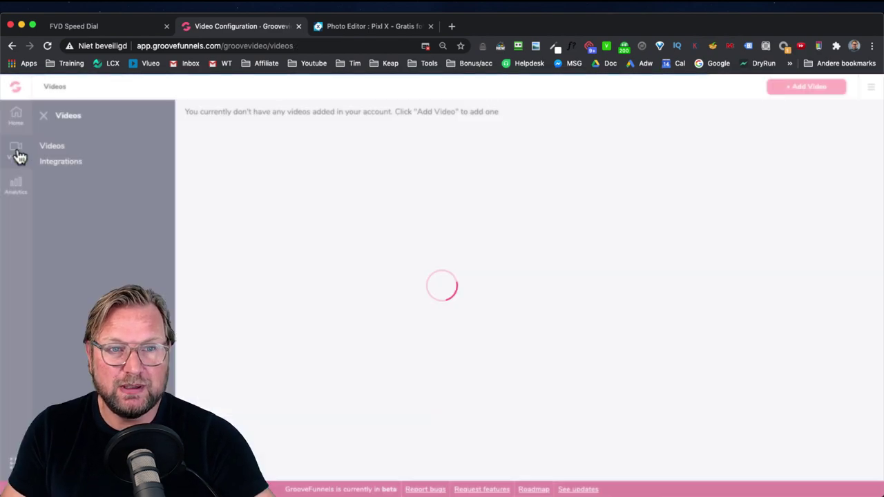
click(648, 256)
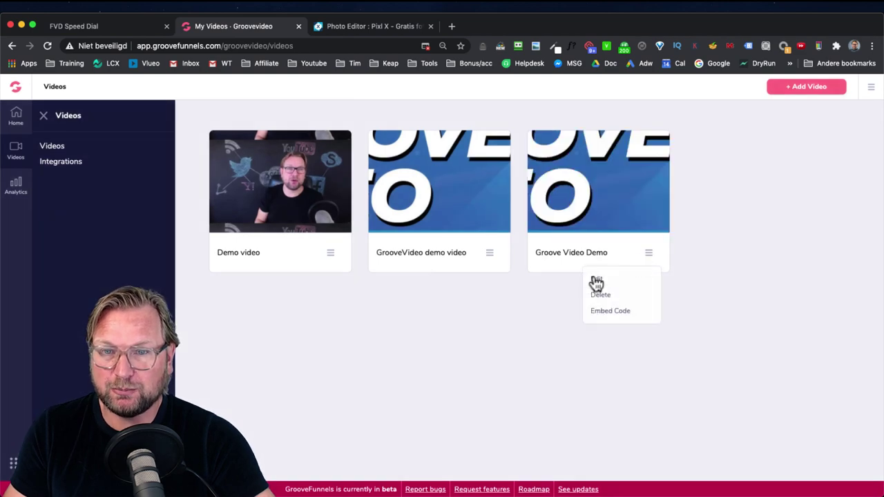
click(596, 289)
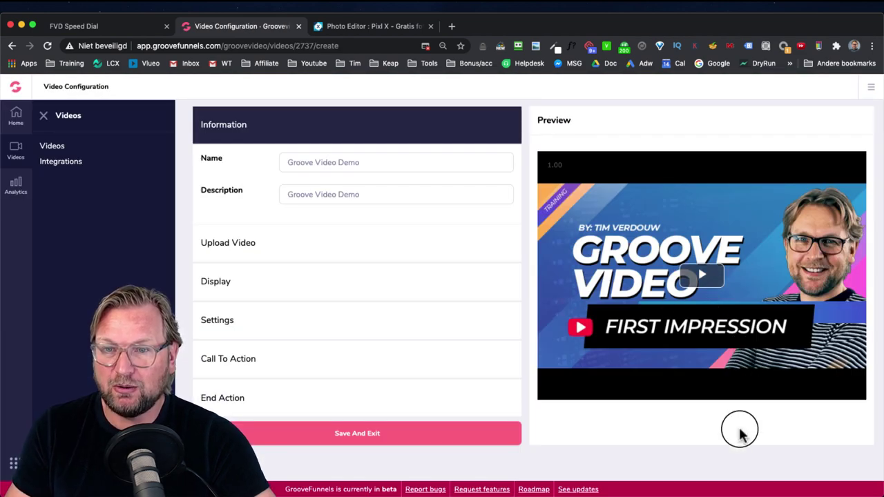
click(702, 275)
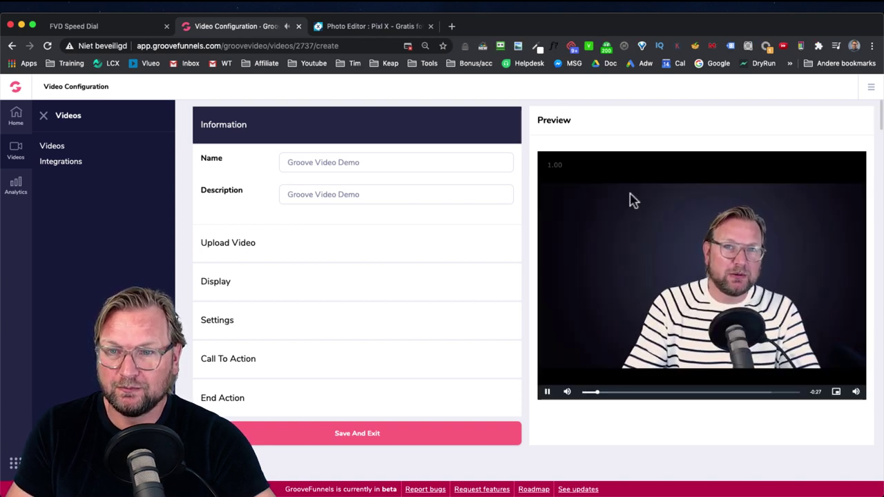
click(547, 392)
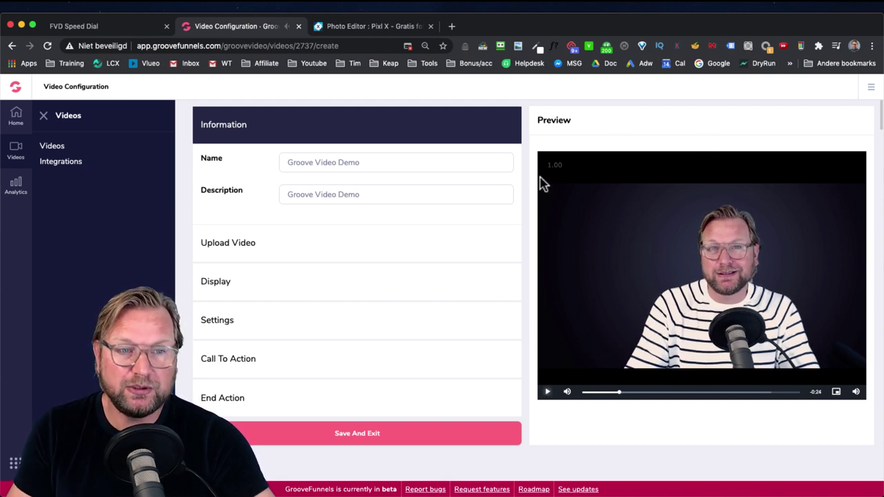
click(252, 319)
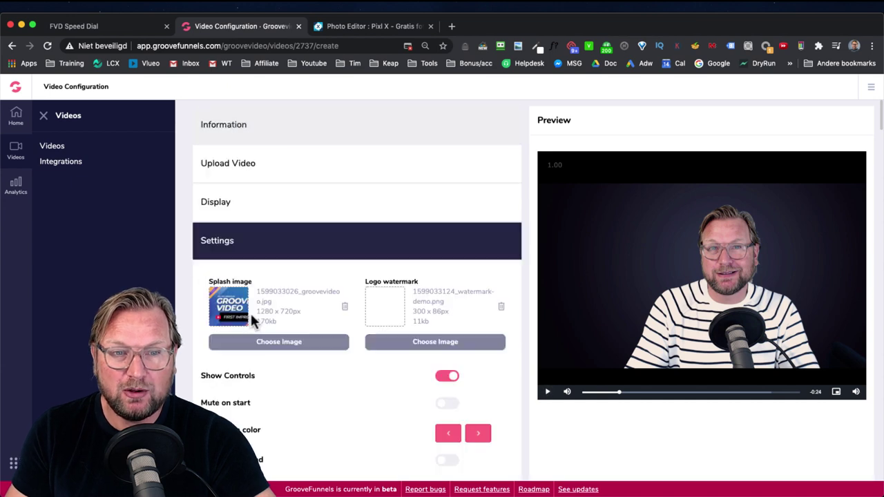
scroll(334, 337, down, 2)
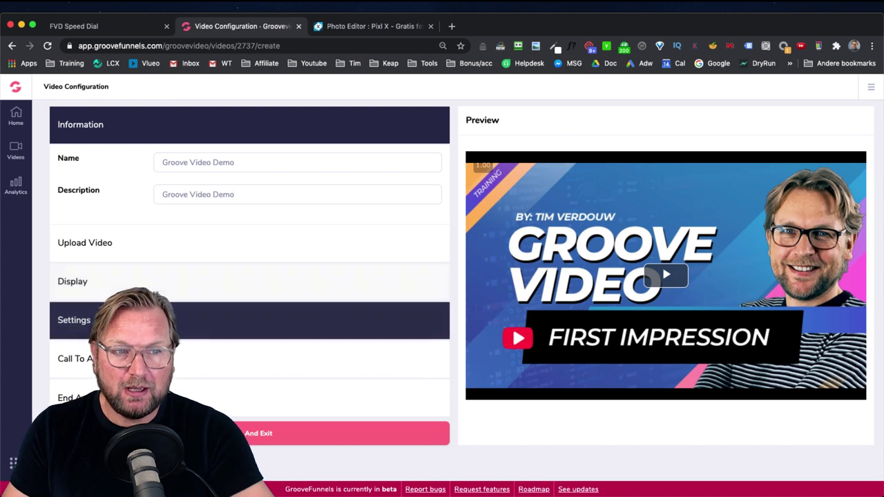
Step: Turn on Mute on start in the player settings and play the preview to check it
click(166, 281)
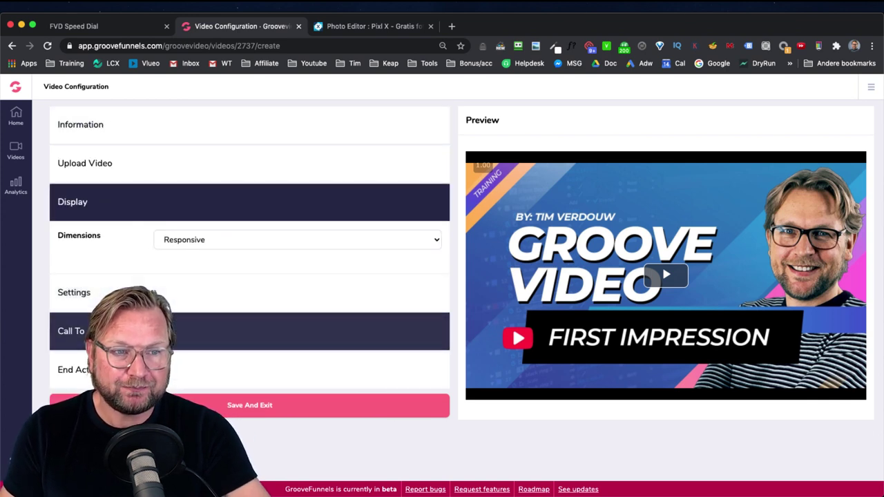
click(166, 332)
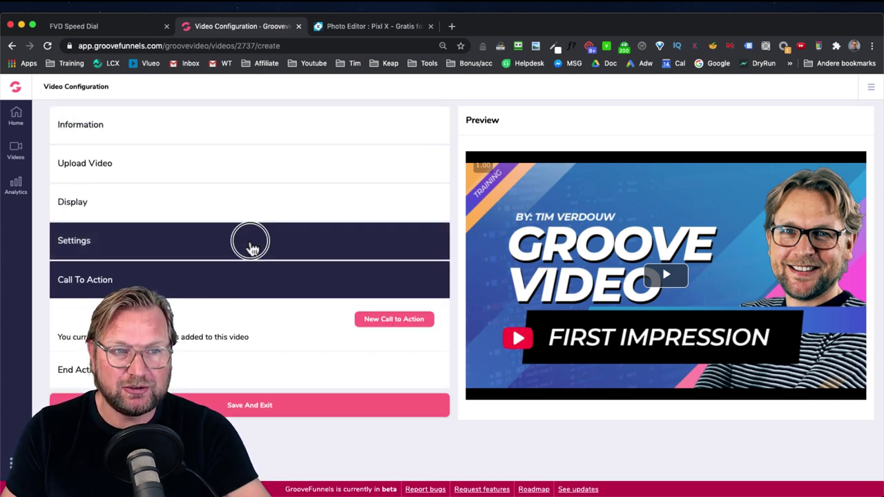
click(252, 243)
scroll(245, 290, down, 3)
scroll(246, 295, up, 2)
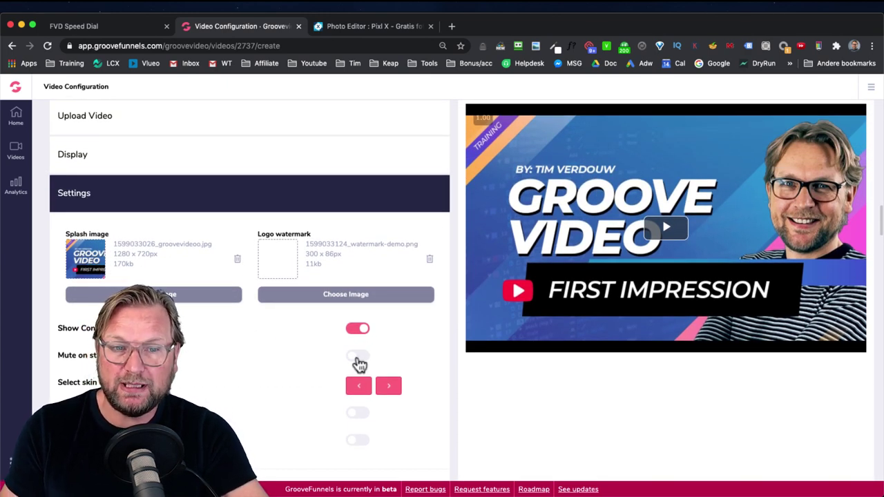
click(358, 358)
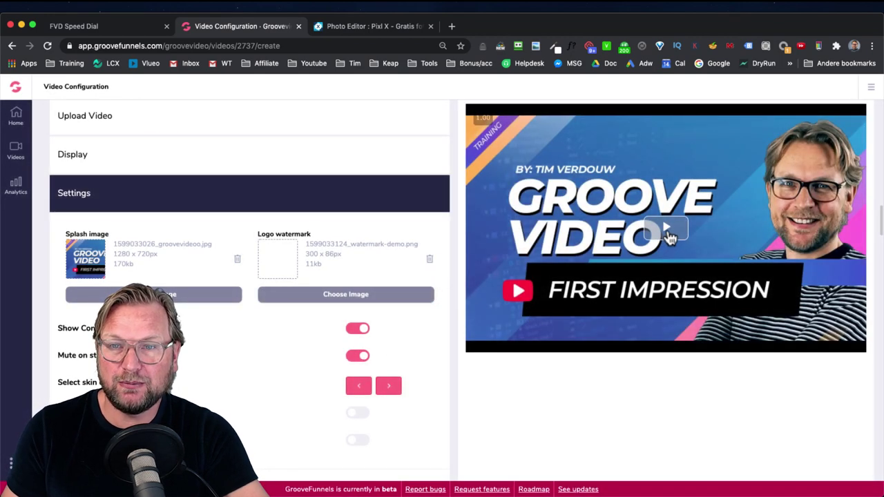
click(668, 235)
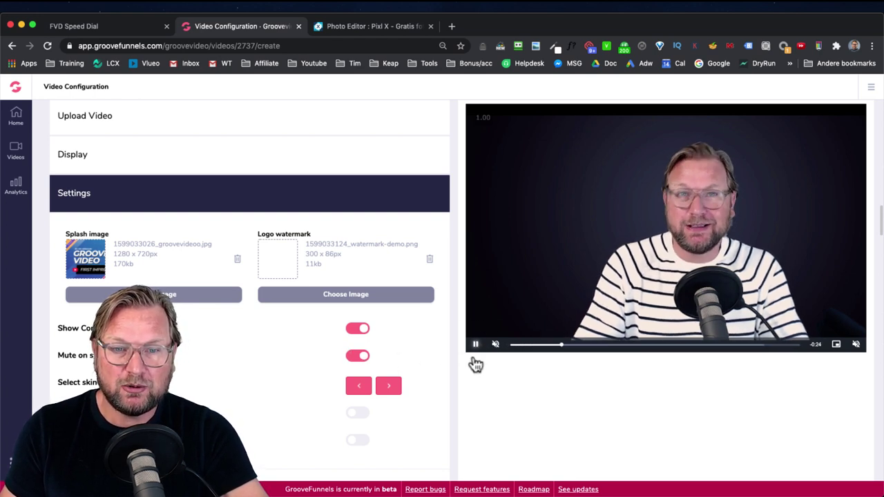
Step: Cycle the player skin colour to red then green, re-enable Mute on start, and test in the preview
click(389, 388)
click(388, 389)
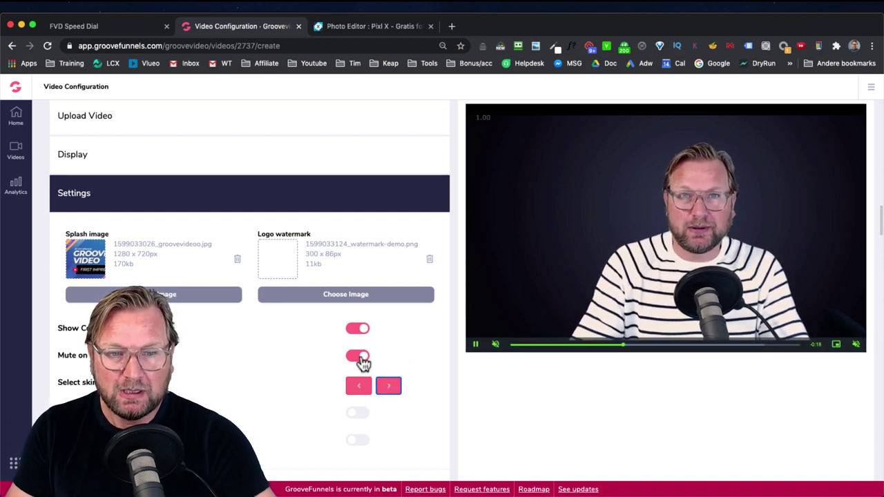
click(357, 358)
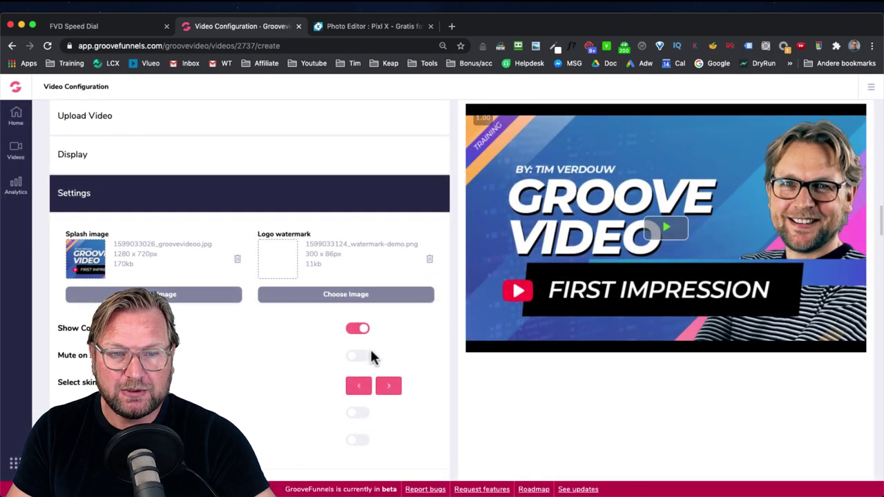
scroll(369, 349, down, 1)
scroll(371, 355, down, 1)
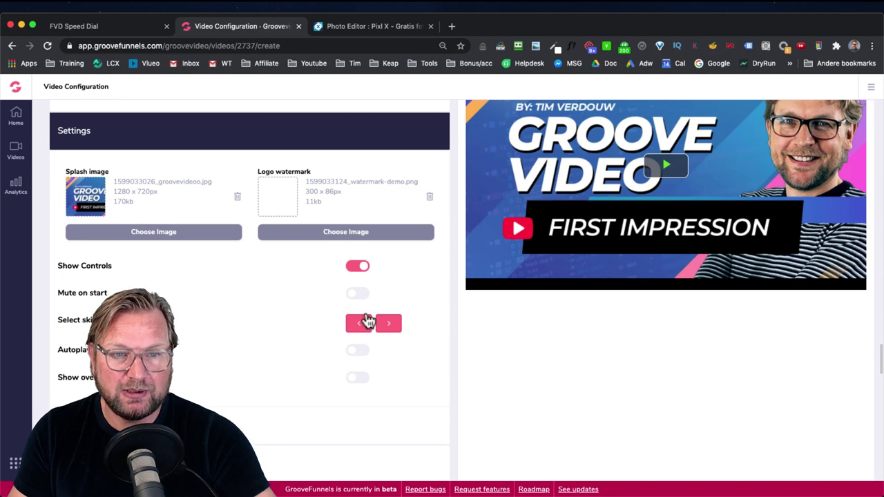
click(362, 297)
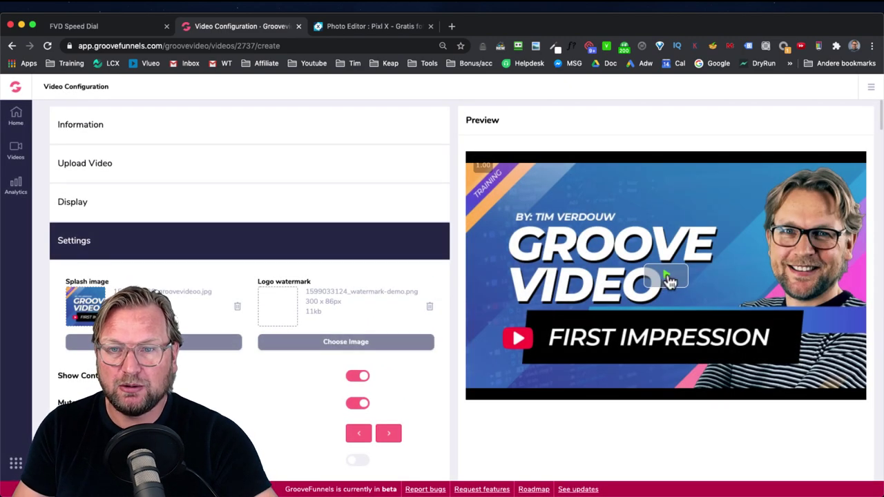
click(667, 279)
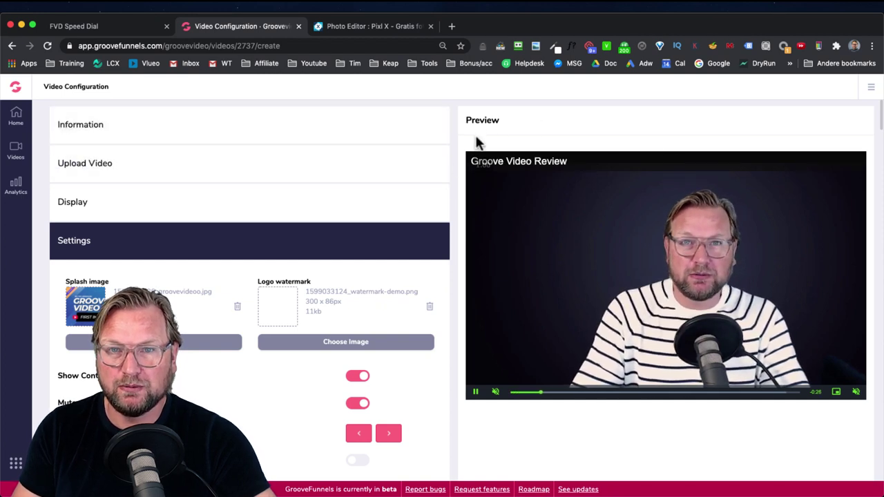
click(476, 391)
Step: Switch off Show overlay so no text overlay appears on the video
scroll(351, 296, down, 5)
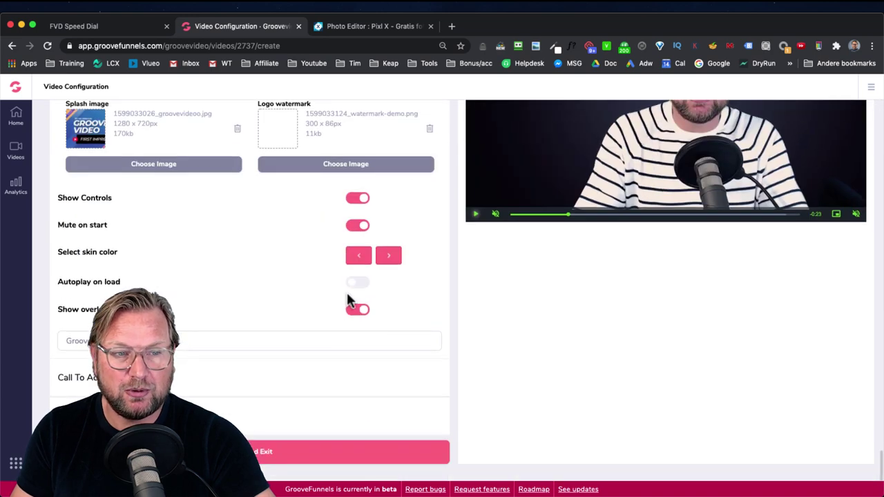
click(357, 311)
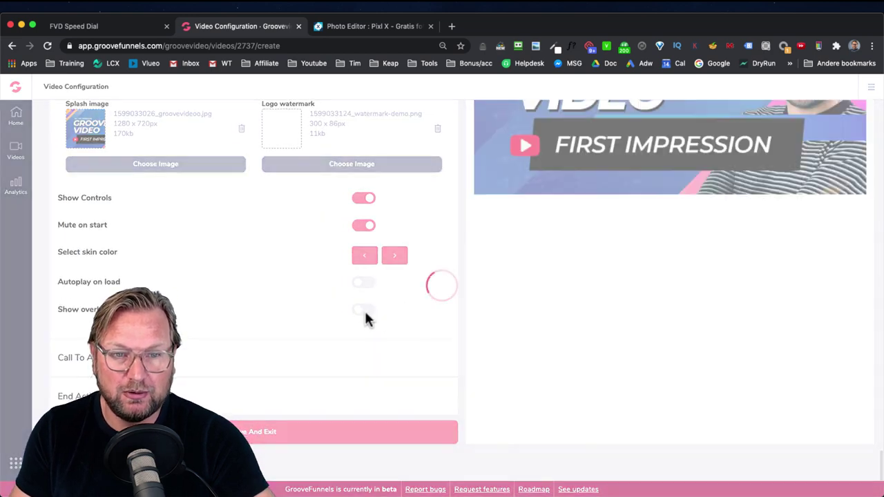
scroll(587, 186, up, 3)
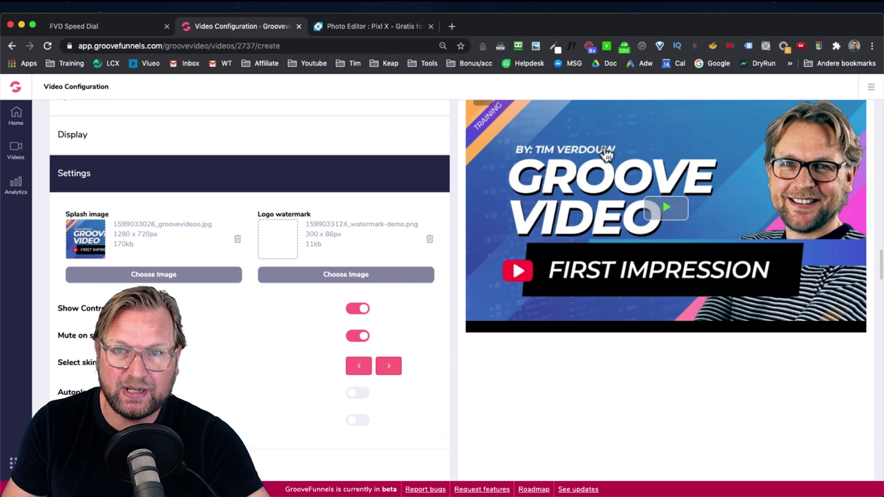
scroll(598, 149, up, 2)
Step: Go back to the video list, reopen Groove Video Demo, and expand its Call To Action section
key(super+bracketleft)
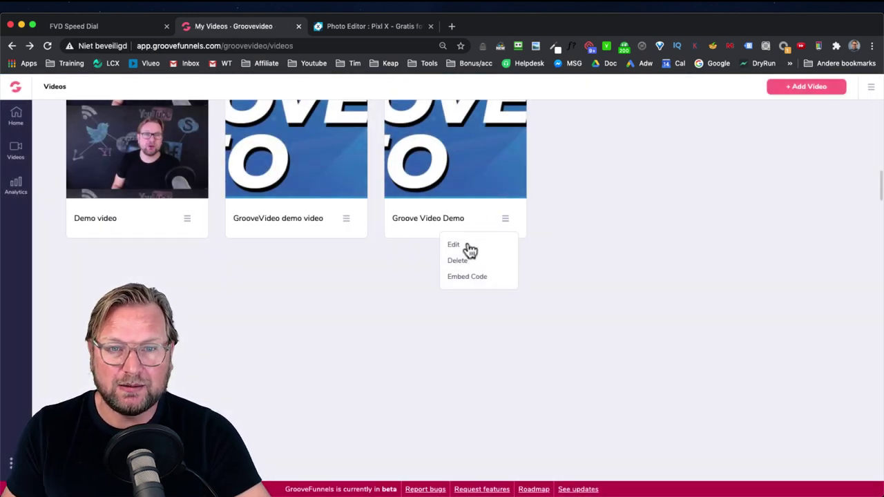
click(461, 246)
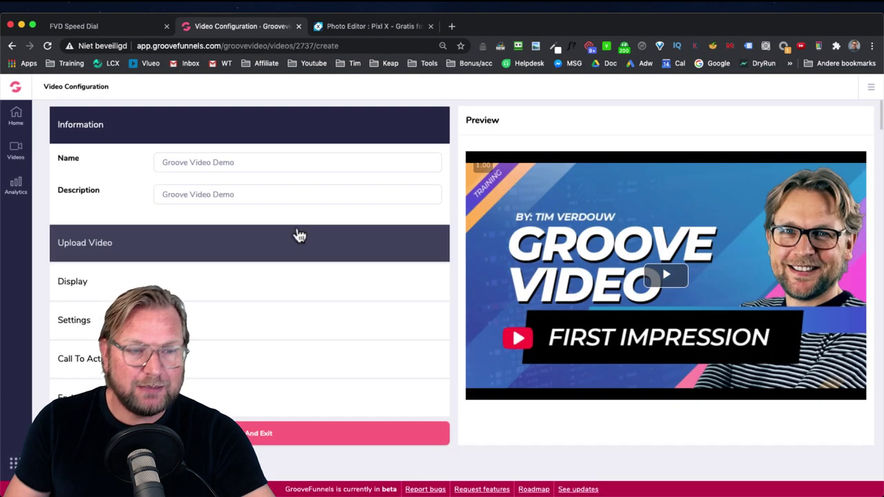
scroll(296, 233, down, 2)
click(178, 283)
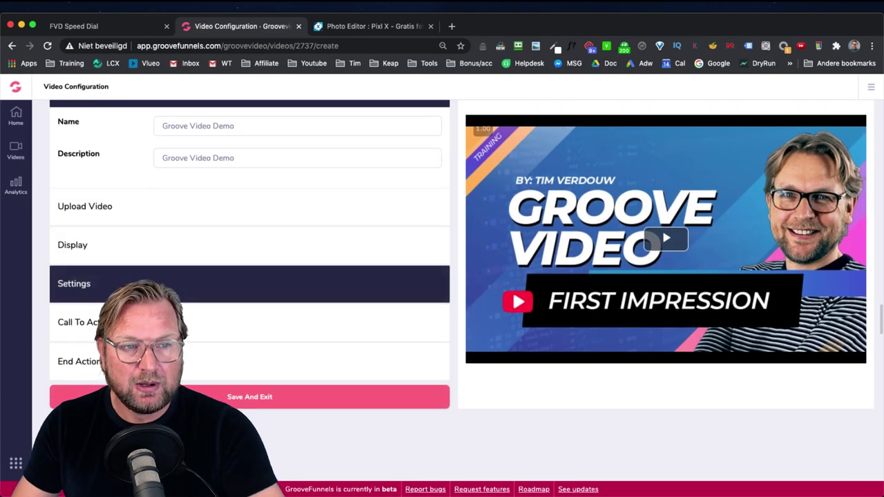
scroll(295, 314, down, 4)
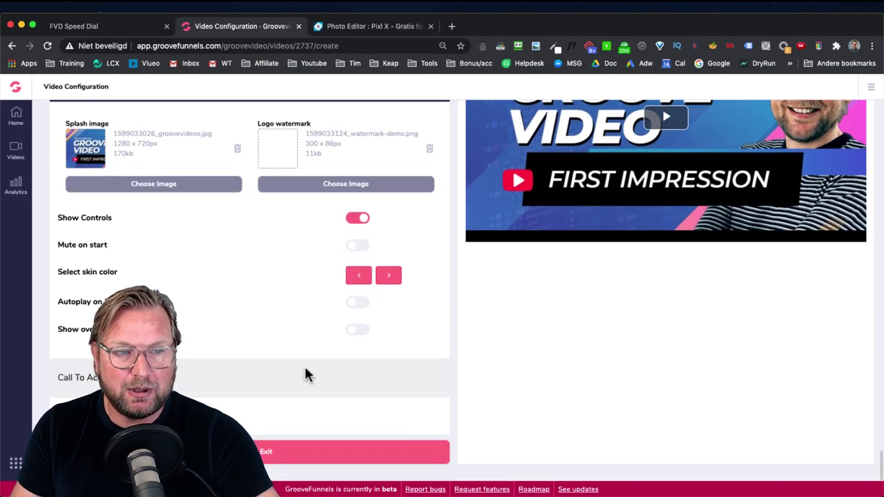
click(225, 381)
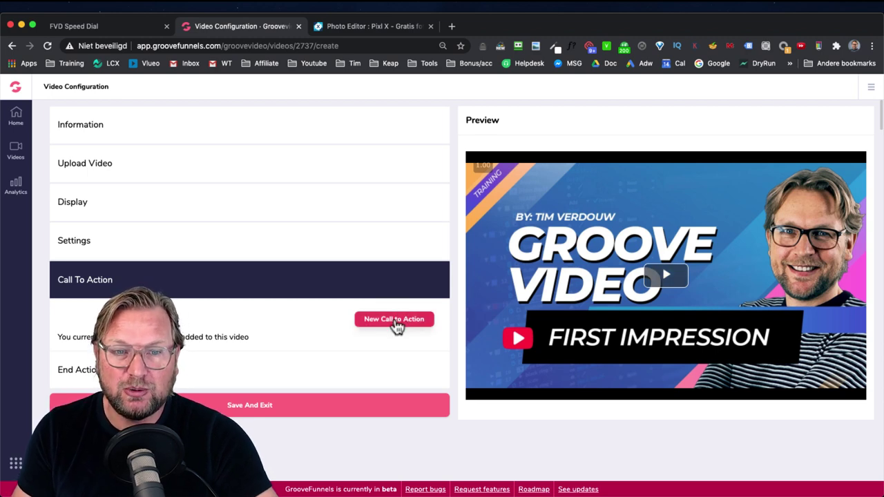
Step: Create an Optin Form call to action at 00:00:03 headlined 'Optin to watch the full video'
click(395, 321)
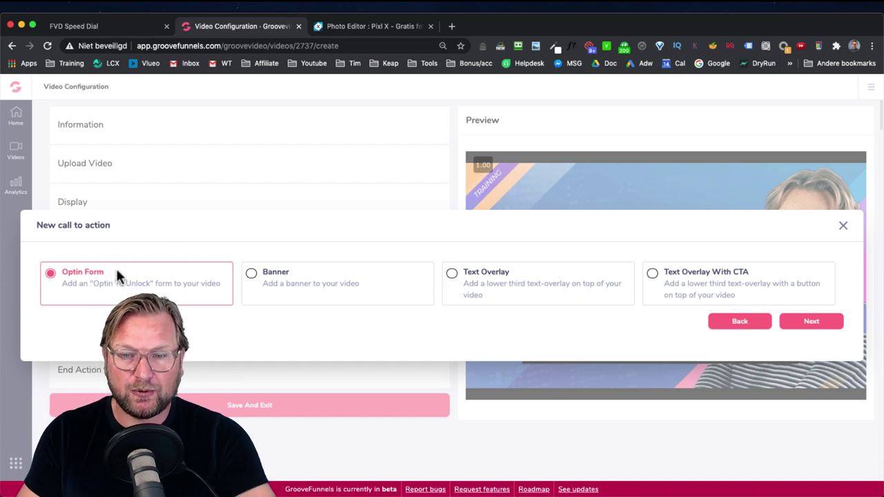
click(811, 322)
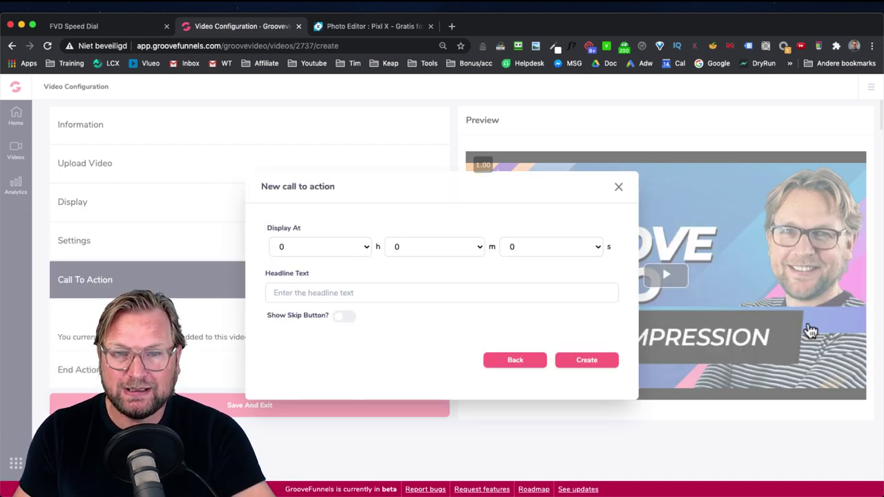
click(537, 247)
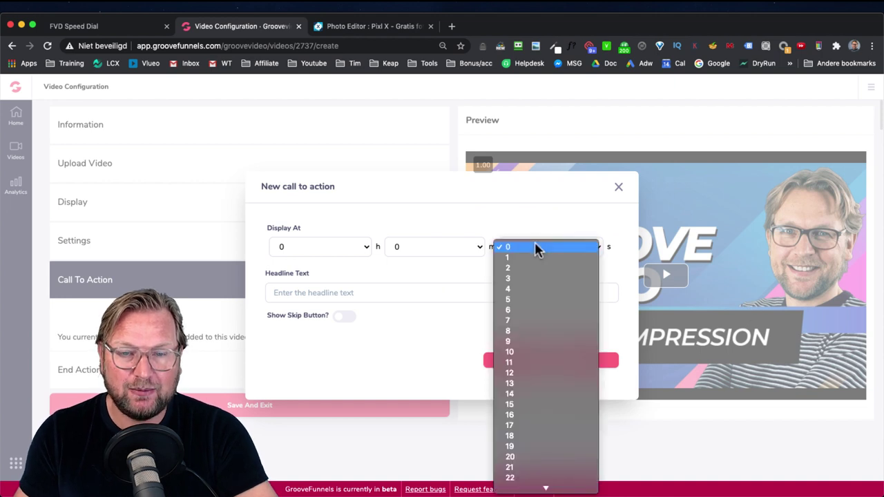
click(443, 247)
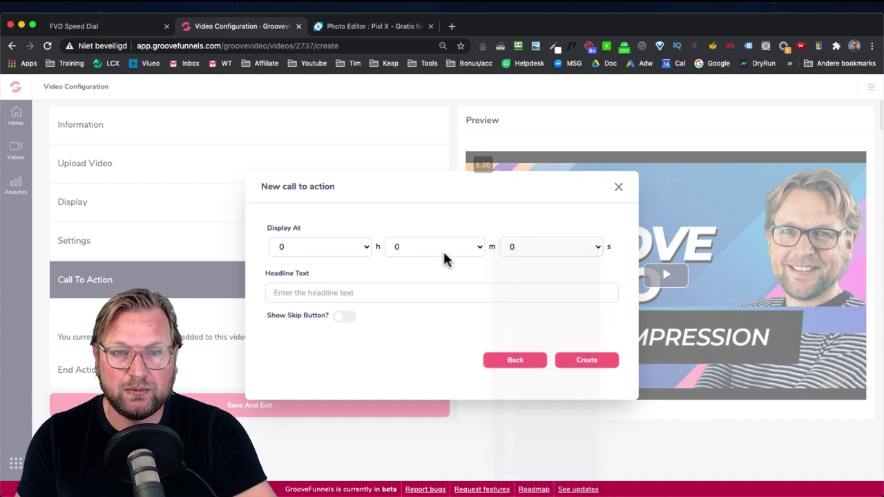
click(443, 249)
click(549, 211)
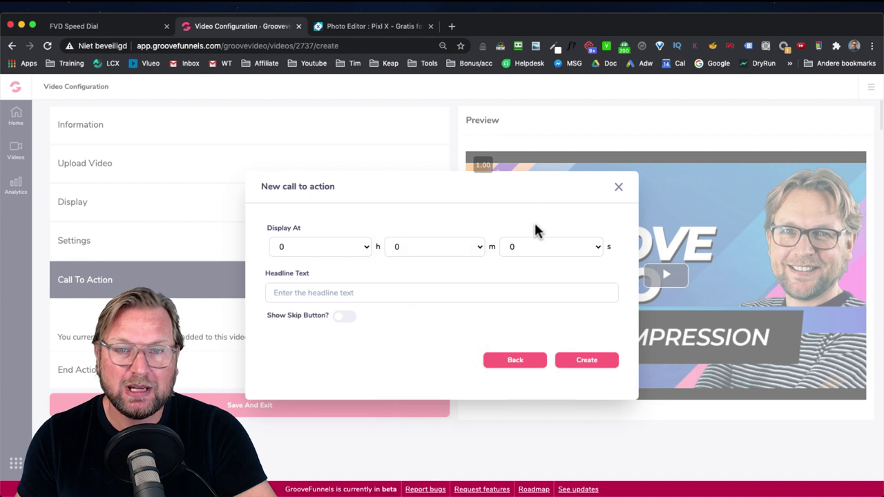
click(538, 245)
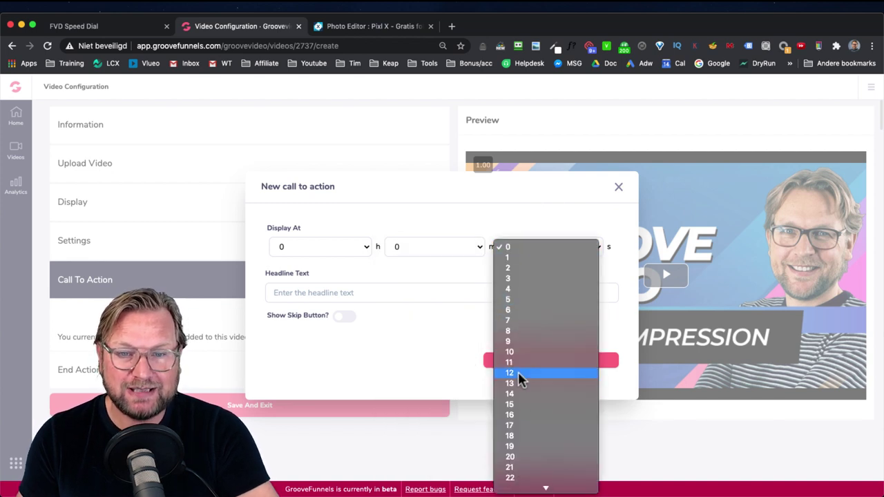
click(527, 278)
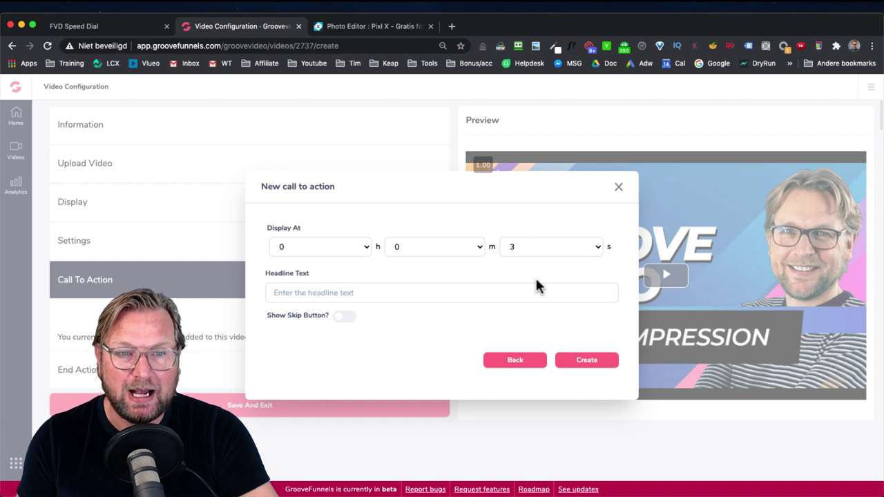
click(434, 298)
text(Optin to watch the full video)
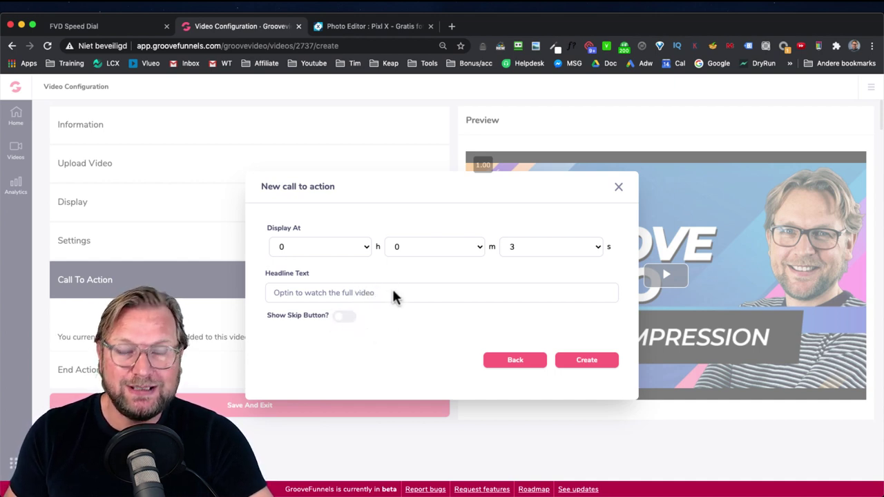
click(584, 360)
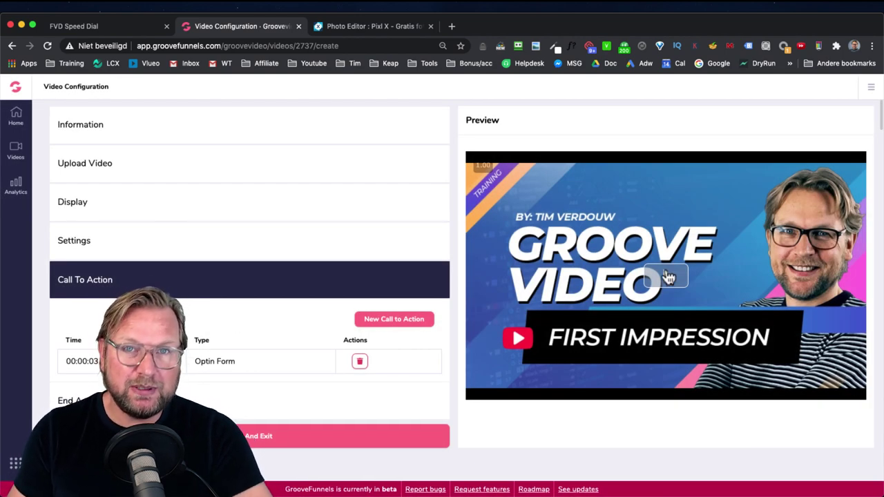
Step: Play the preview, submit the optin form with a name and e-mail, then pause the video
click(667, 277)
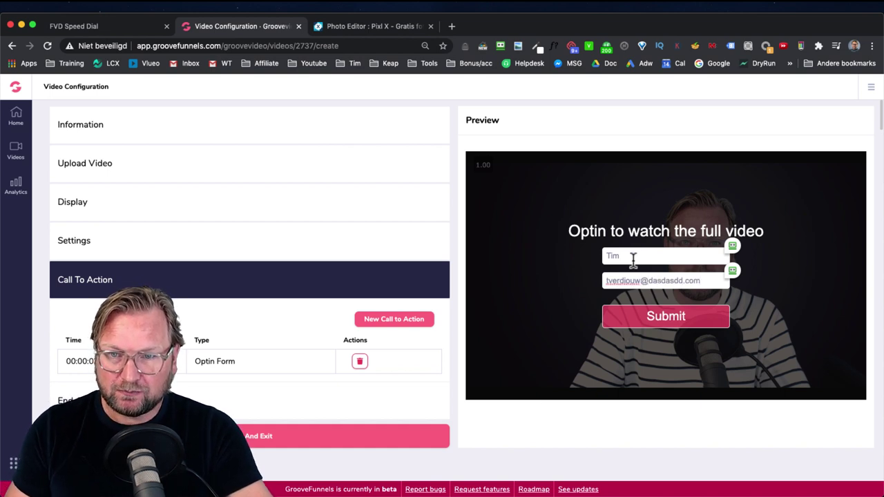
click(667, 327)
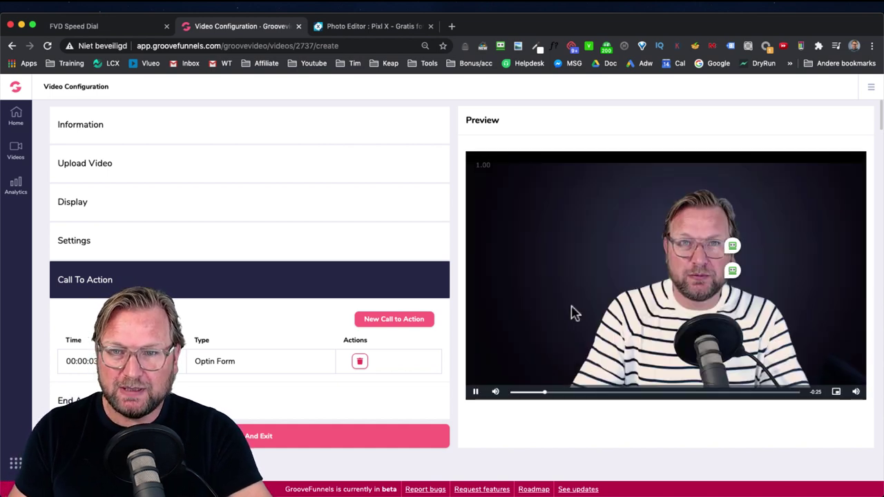
click(476, 392)
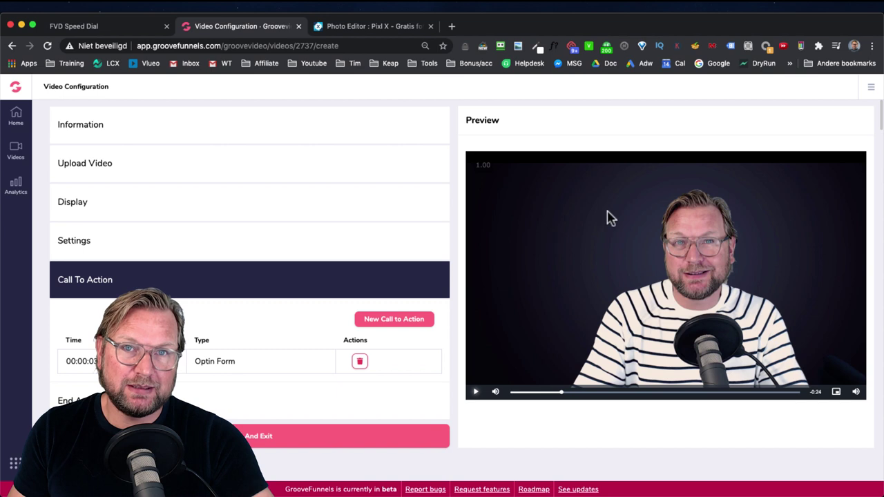
Step: Start a new Banner call to action timed to appear at 6 seconds
click(389, 317)
click(254, 285)
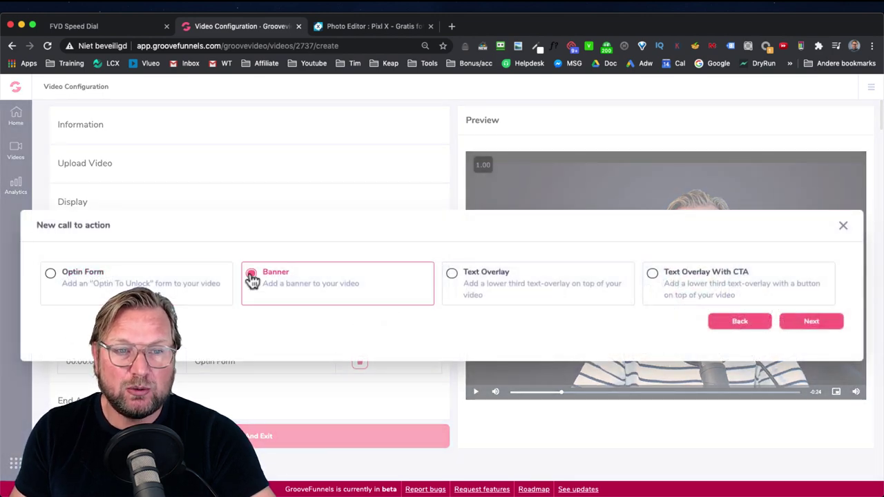
click(812, 322)
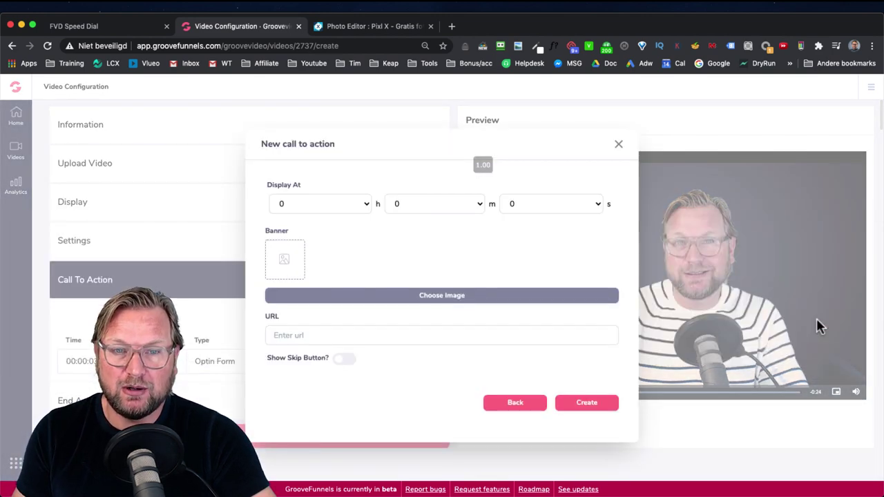
click(553, 204)
click(532, 268)
click(399, 295)
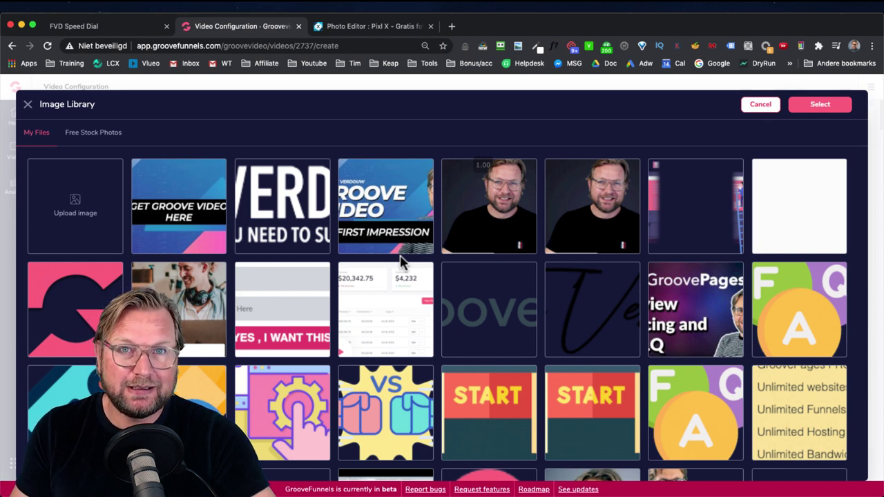
click(366, 439)
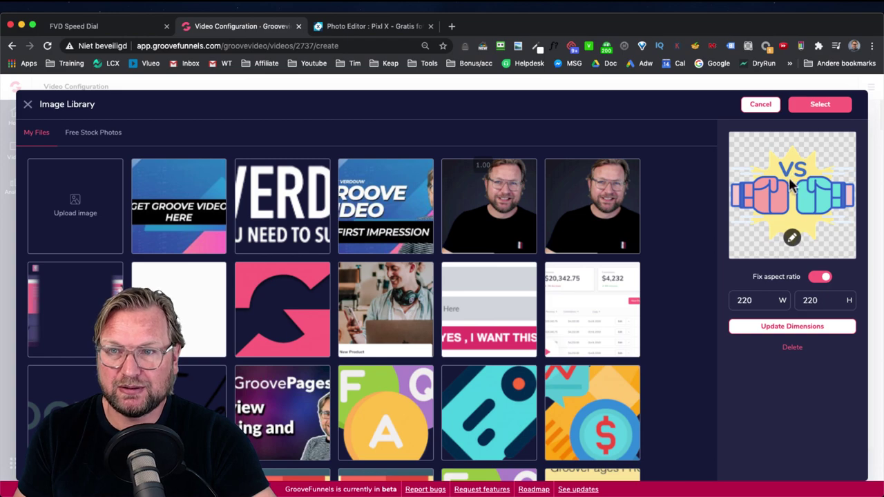
click(818, 104)
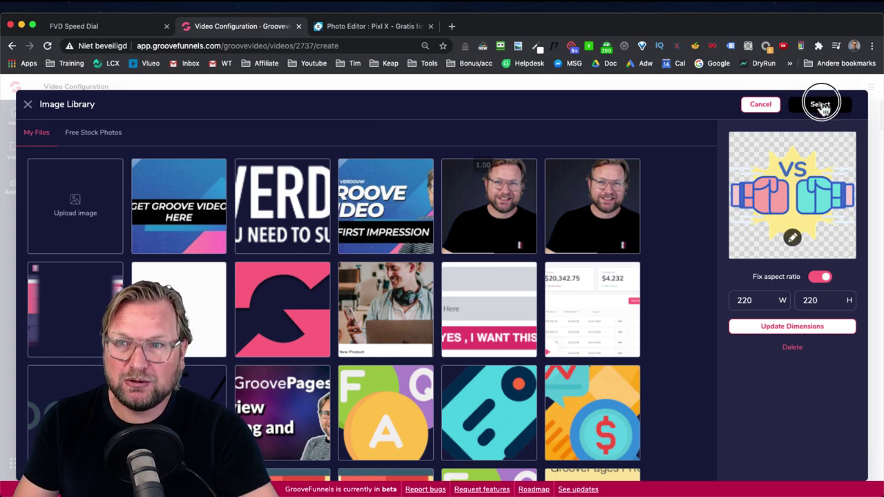
click(340, 333)
text(https://yourw)
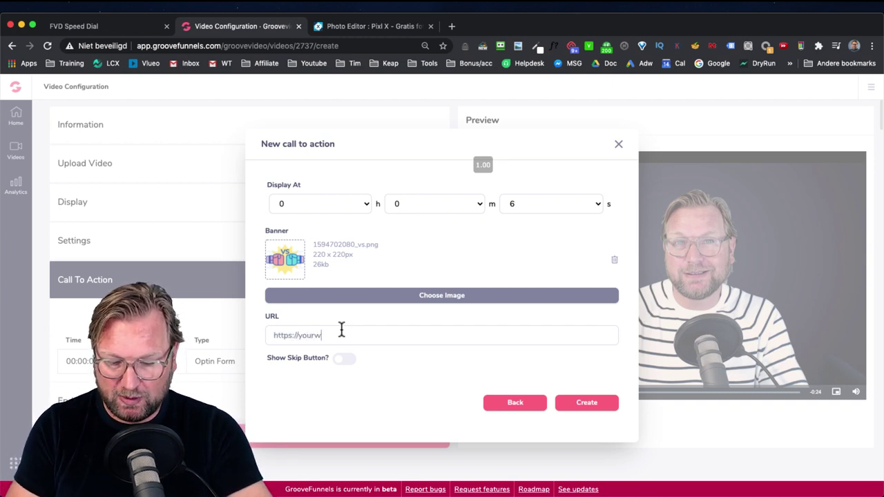
text(ebsite.com)
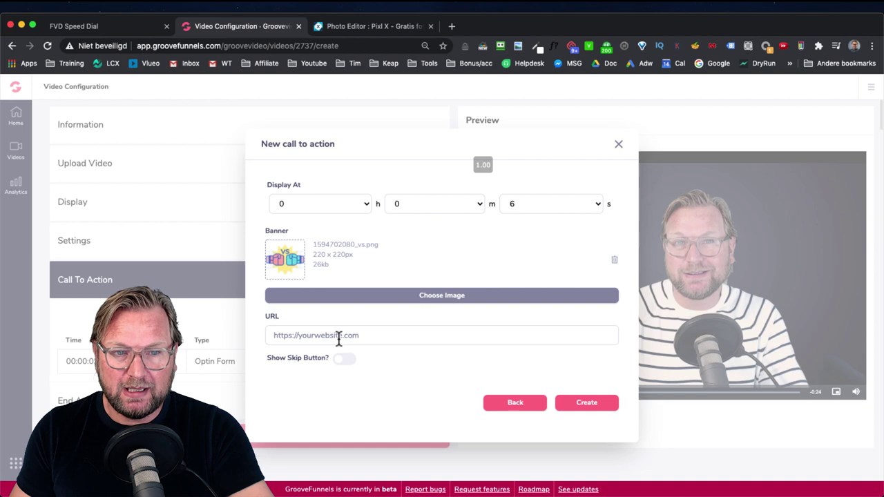
click(344, 360)
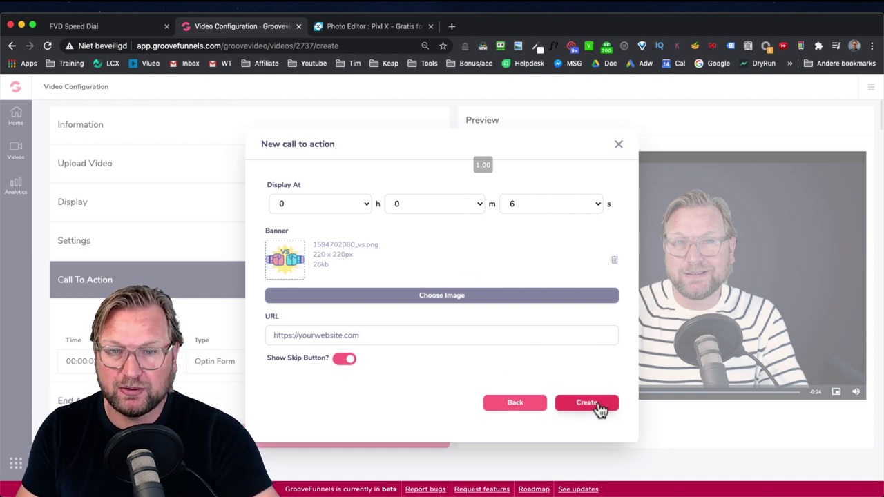
click(598, 405)
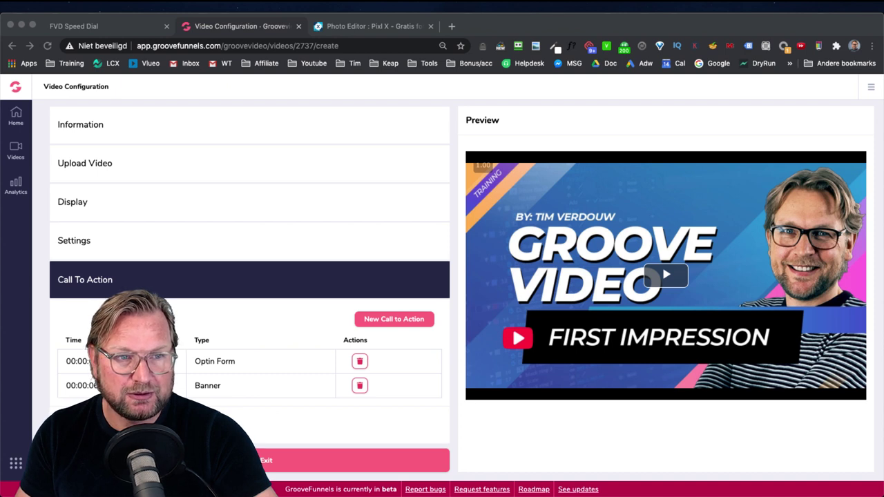
Step: Play the preview, submit the optin form with an e-mail, follow the VS banner link, close its tab, and pause
click(125, 319)
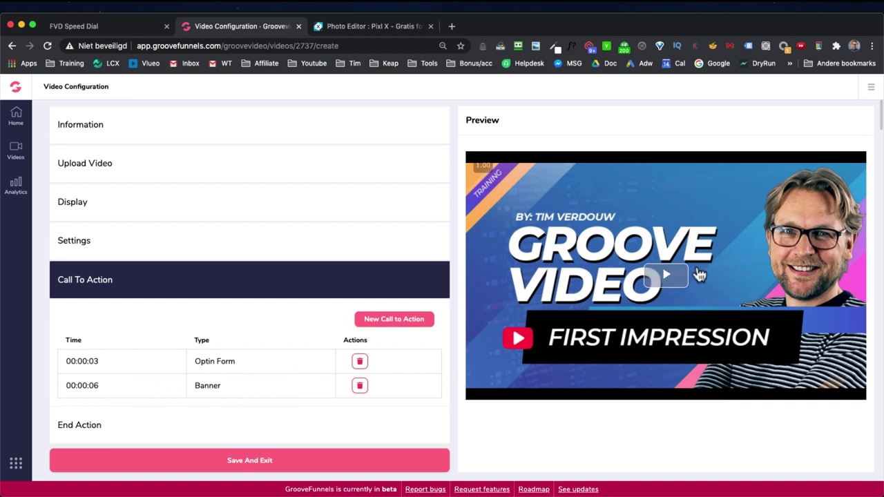
click(670, 278)
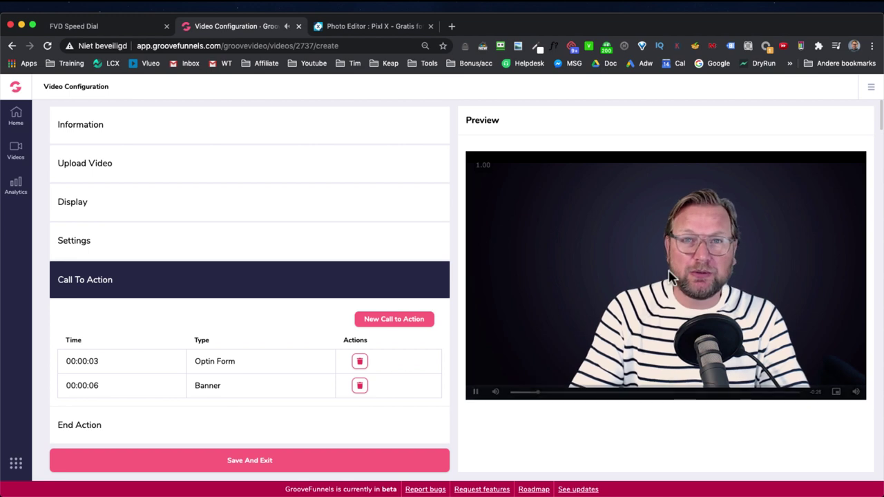
click(677, 257)
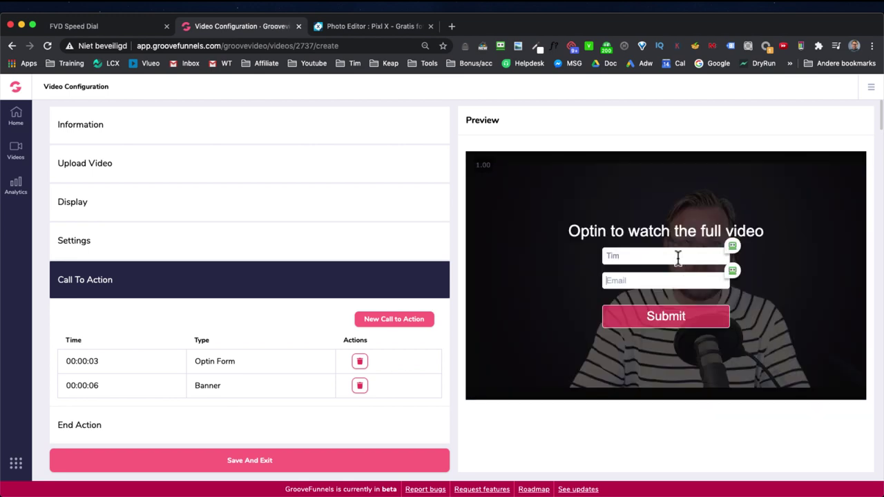
click(661, 319)
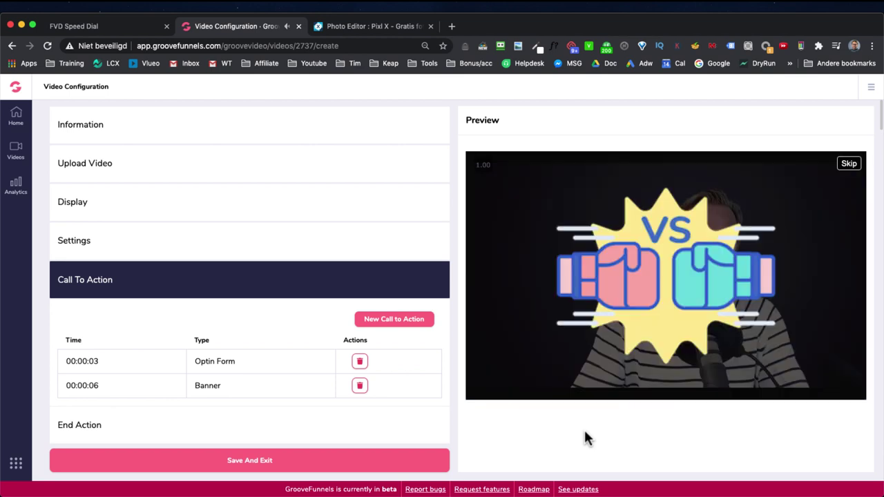
click(668, 252)
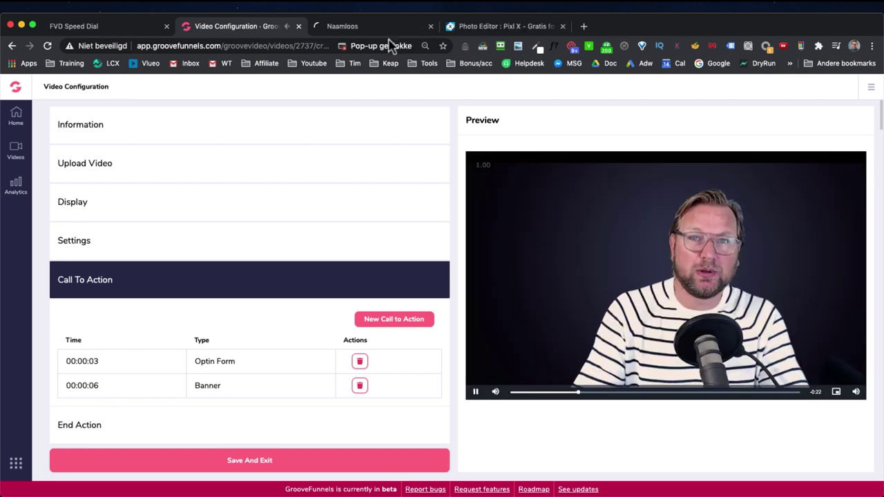
click(429, 26)
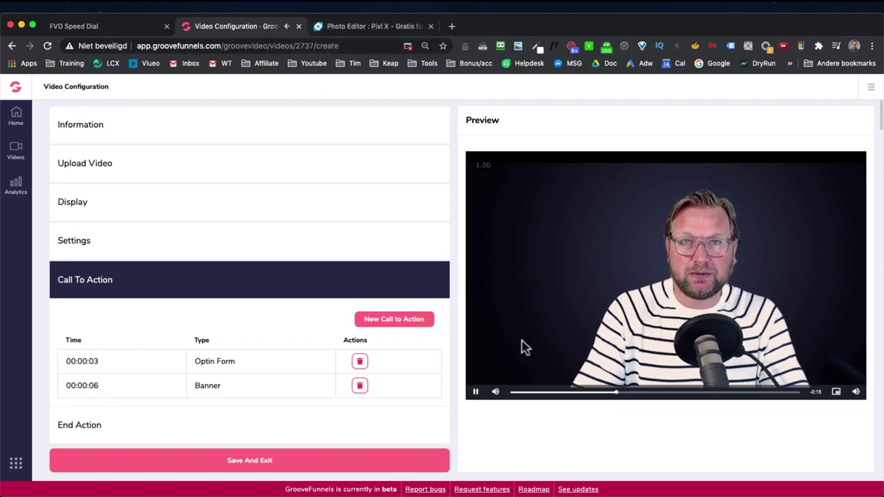
click(476, 393)
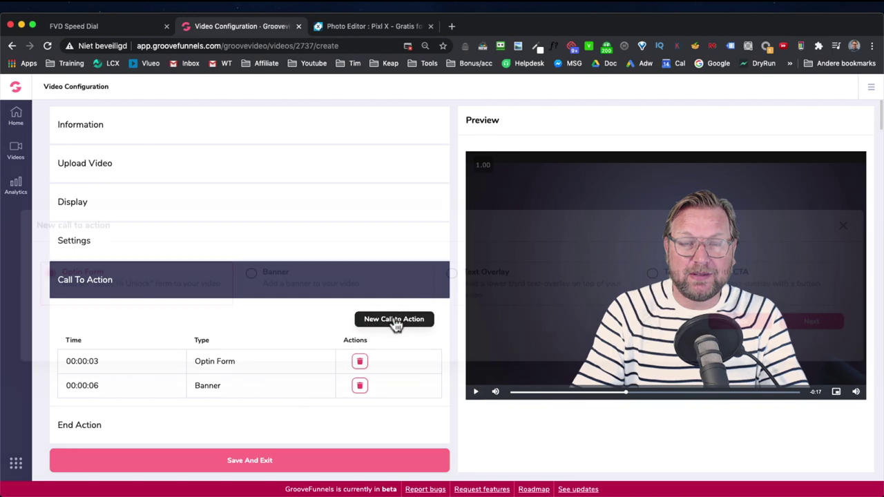
Step: Start a third call to action as a Text Overlay and type its caption text
click(394, 321)
click(505, 280)
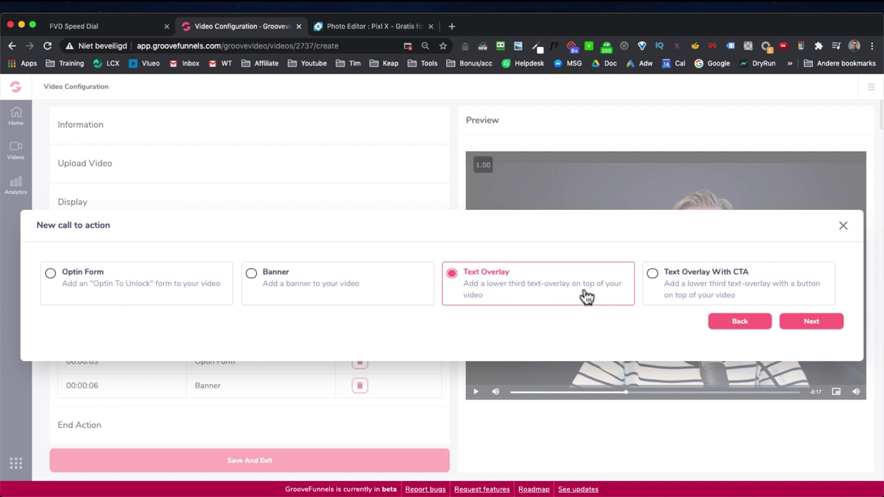
click(814, 322)
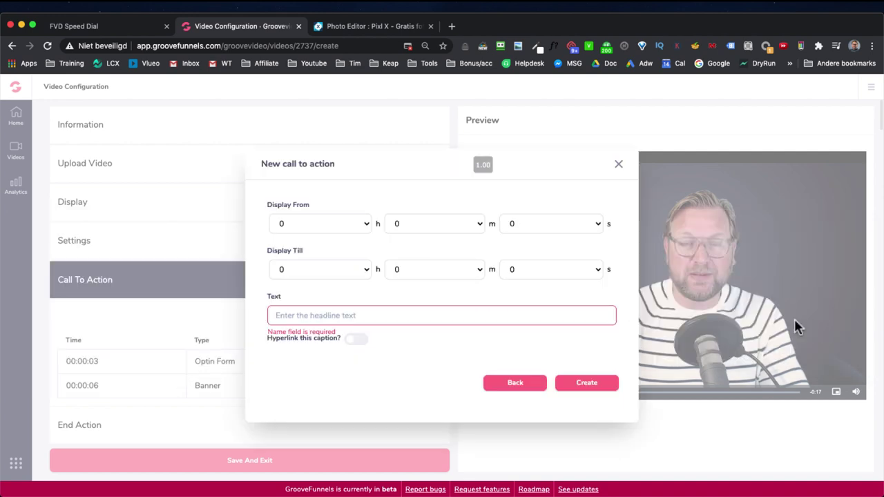
click(348, 315)
text(Click here for more info)
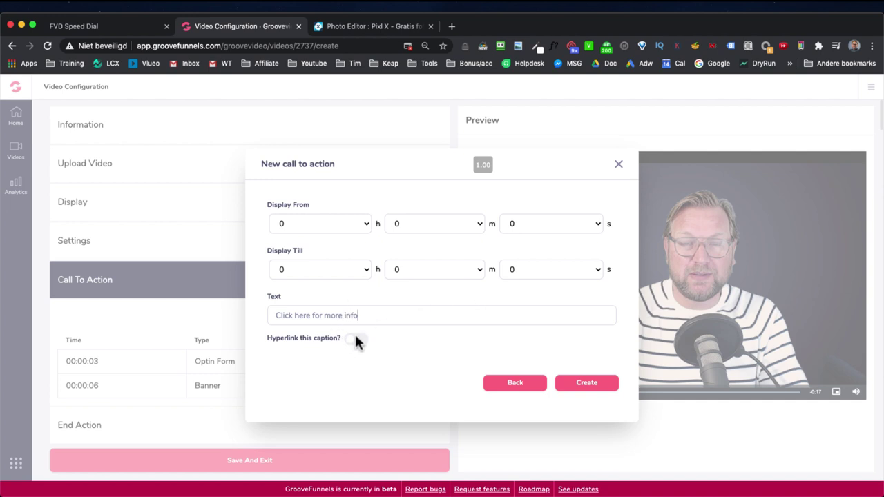
Step: Hyperlink the caption, display it from second 7 until second 14, and create it
click(363, 338)
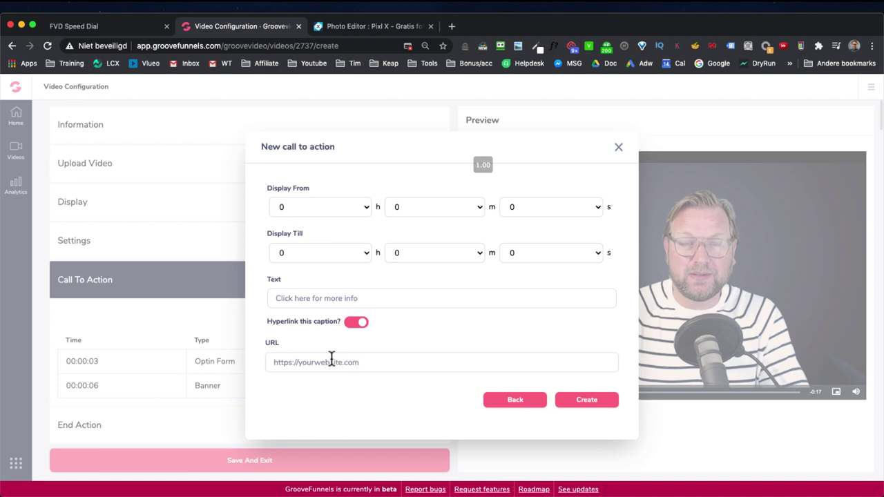
click(544, 206)
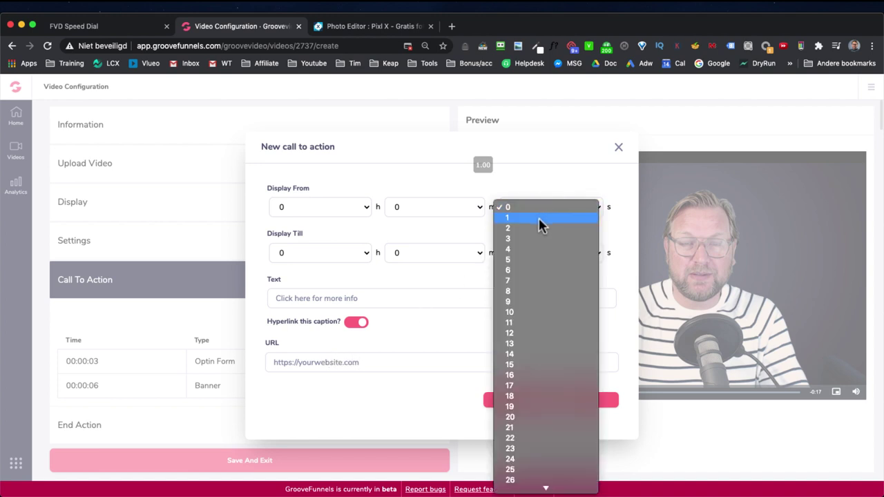
click(527, 281)
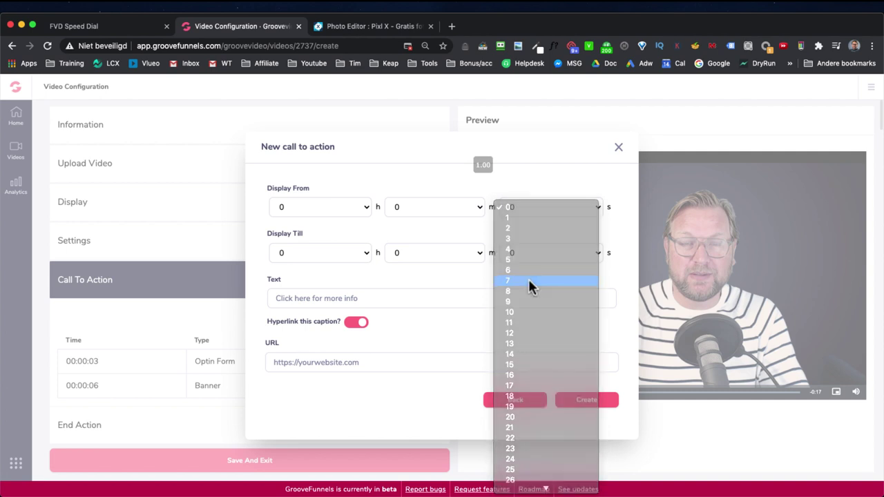
click(557, 256)
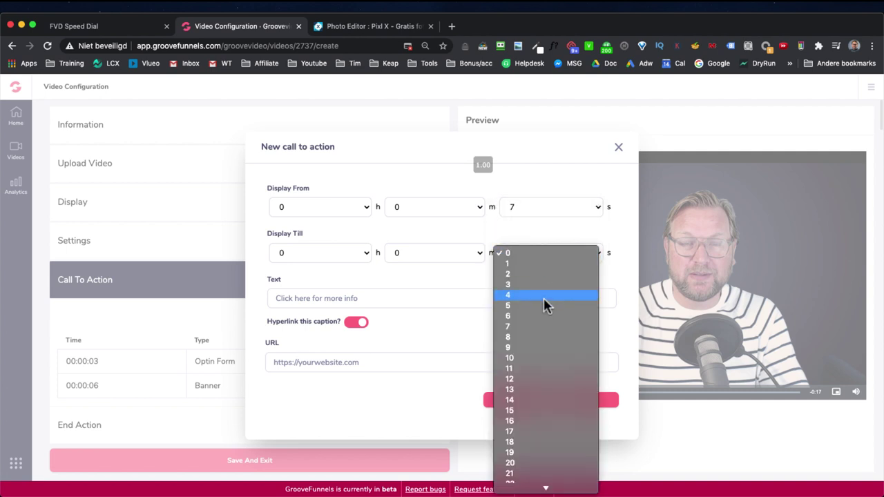
click(526, 402)
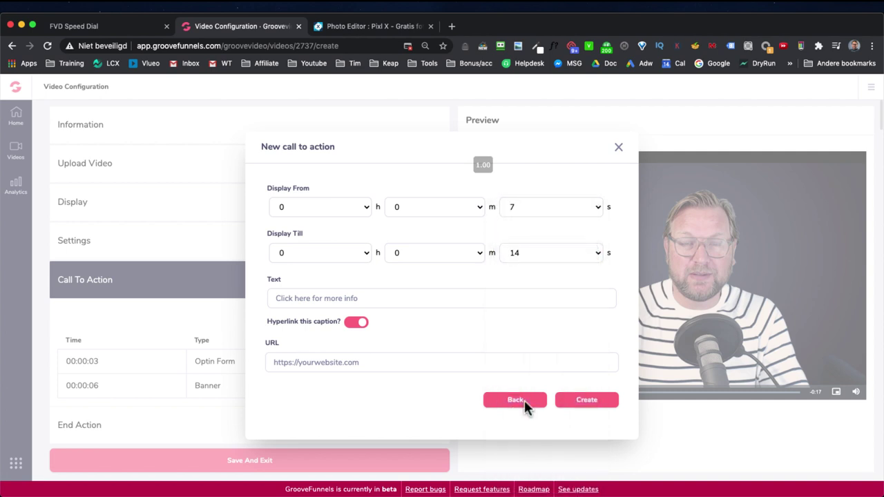
click(587, 406)
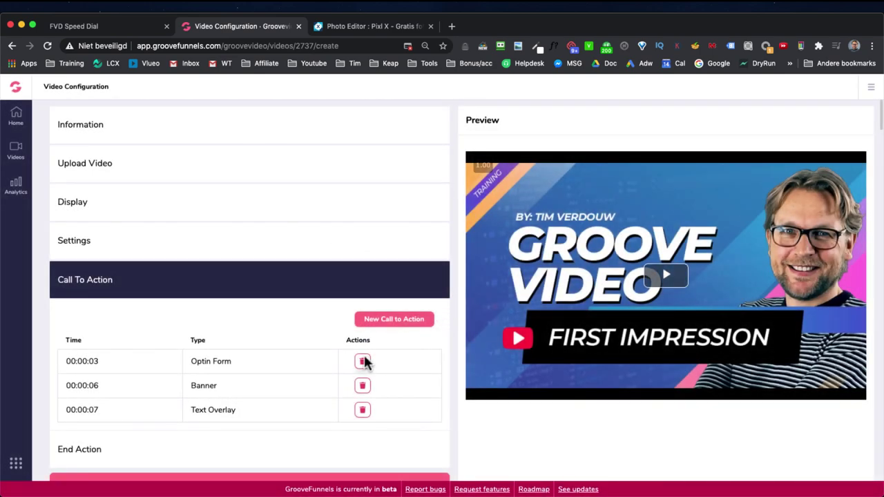
Step: Delete the 00:00:03 Optin Form call to action, then play and pause the preview to check the remaining CTAs
click(363, 362)
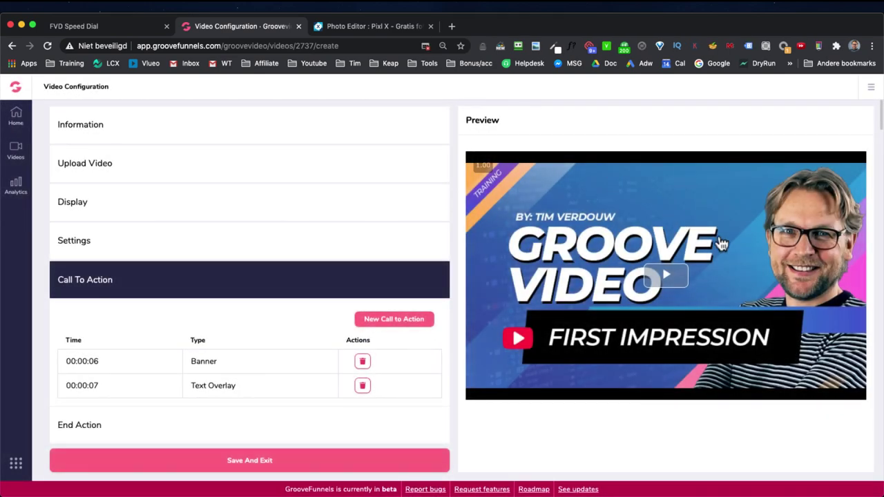
click(664, 275)
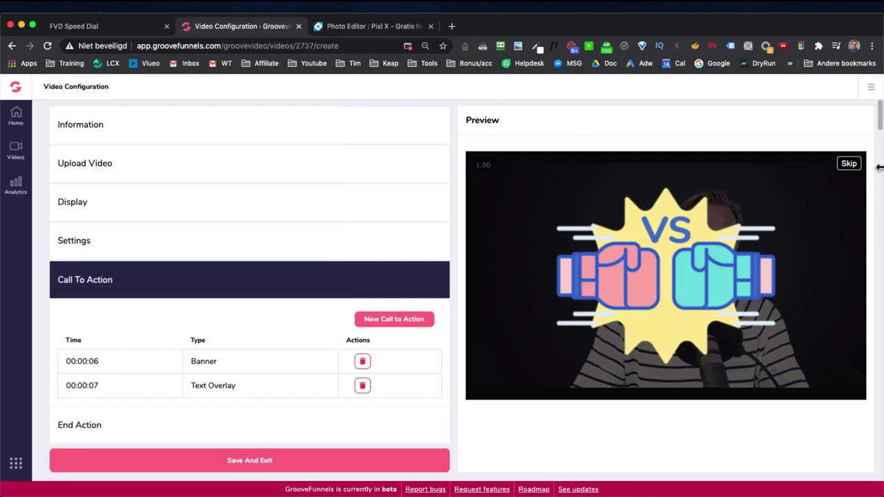
click(849, 165)
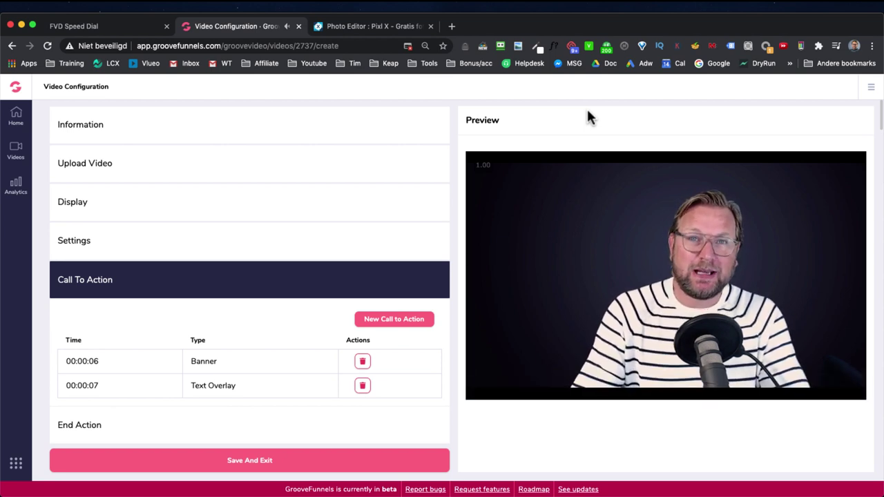
click(473, 392)
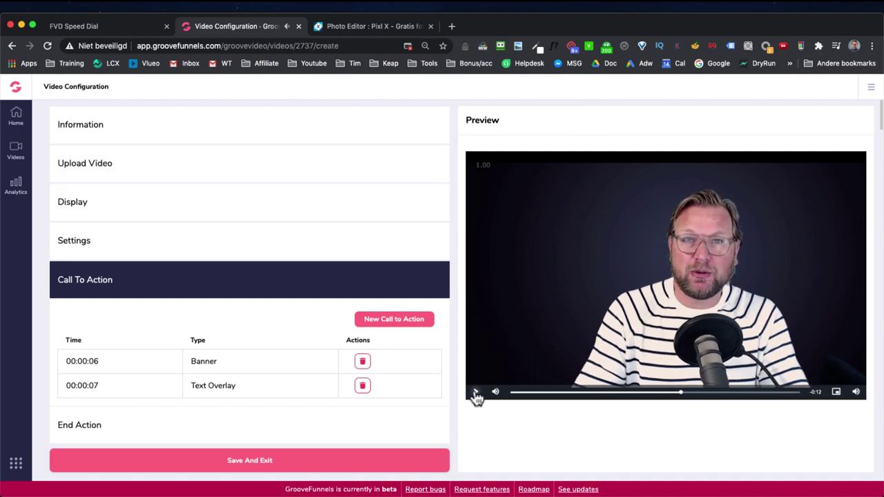
click(399, 314)
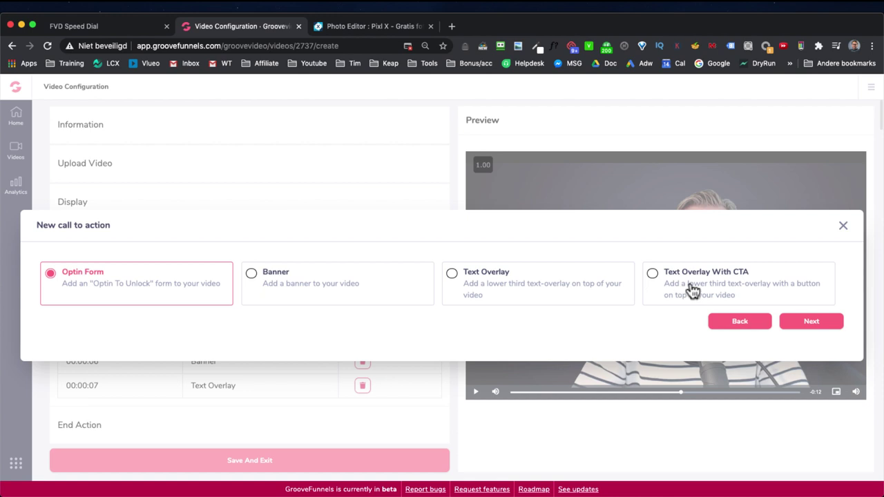
click(656, 280)
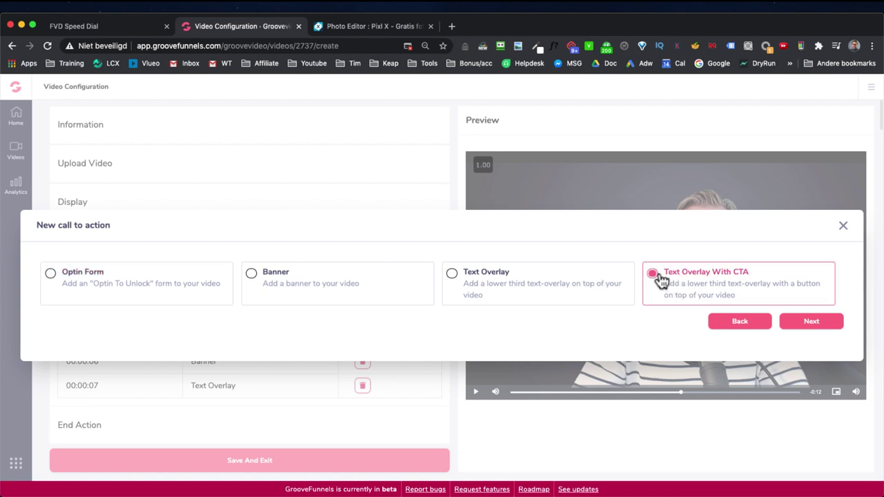
click(801, 322)
click(306, 304)
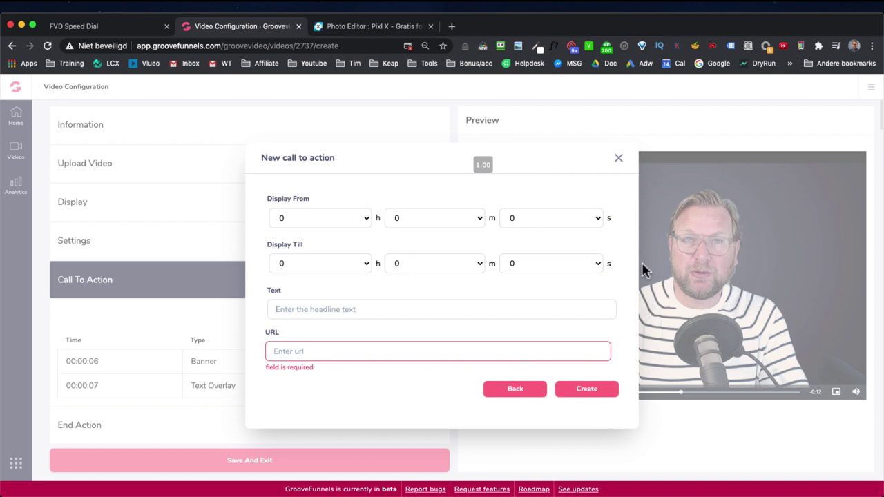
click(529, 218)
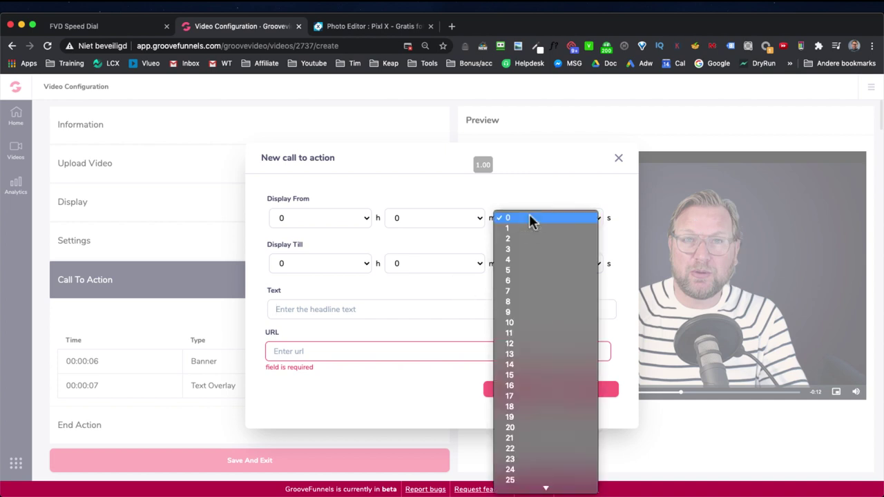
click(536, 270)
click(545, 264)
click(544, 368)
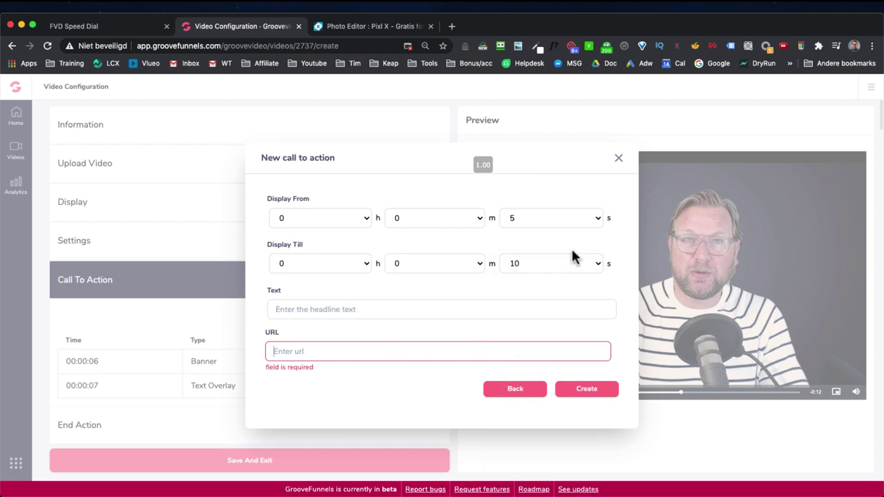
click(618, 160)
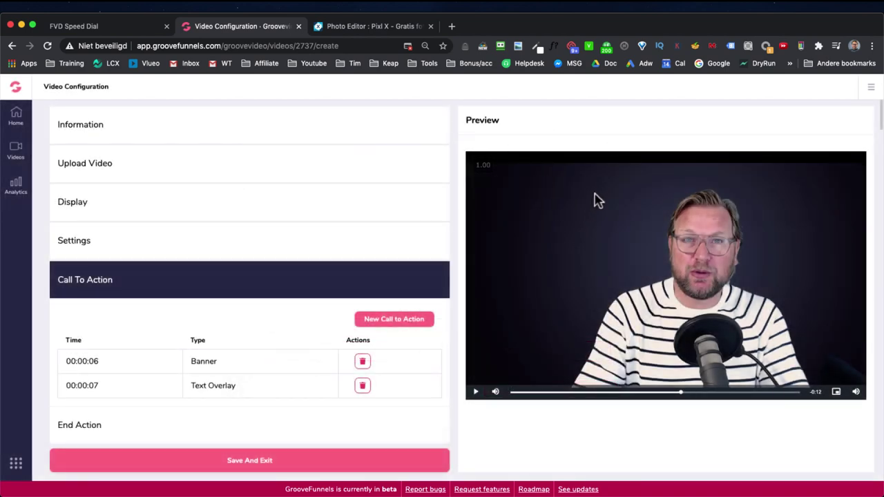
Step: Keep the End Action as Just End The Video and save and exit the video settings
scroll(588, 197, down, 3)
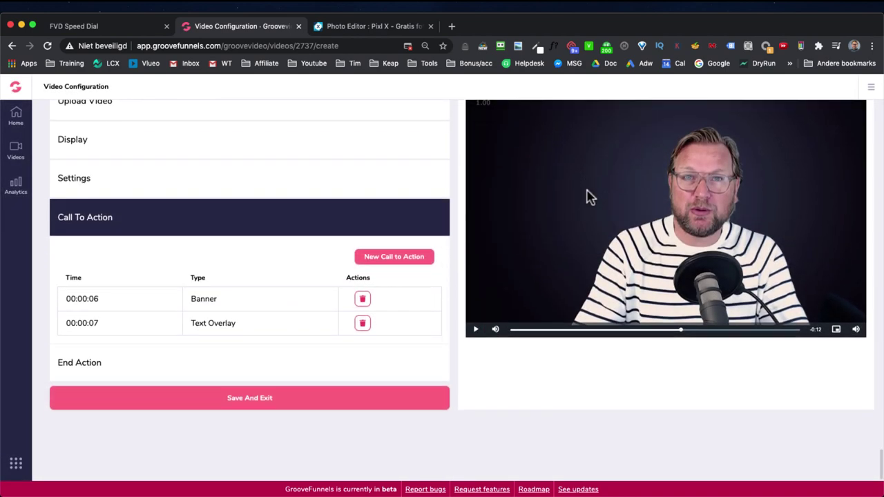
scroll(280, 271, up, 1)
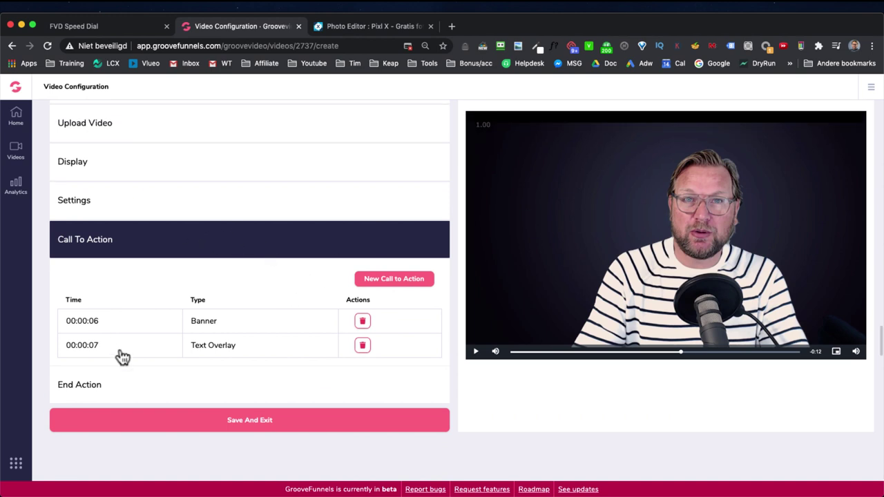
click(108, 385)
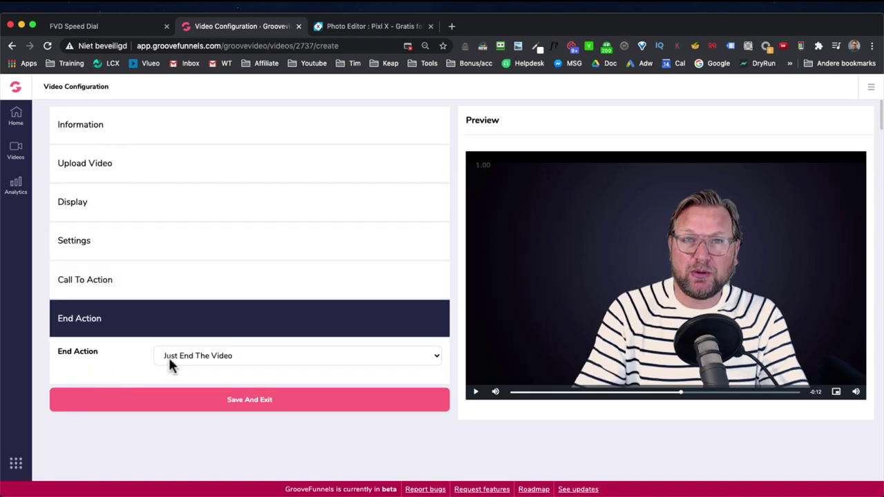
click(276, 355)
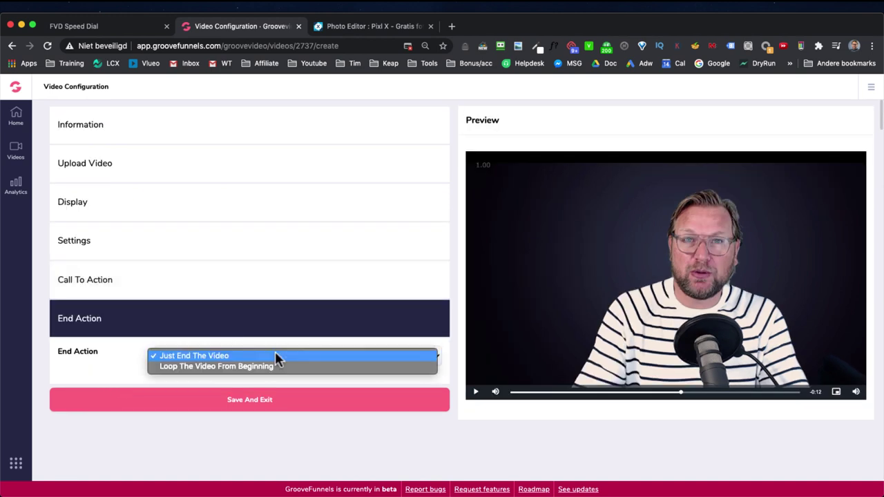
click(127, 381)
click(250, 401)
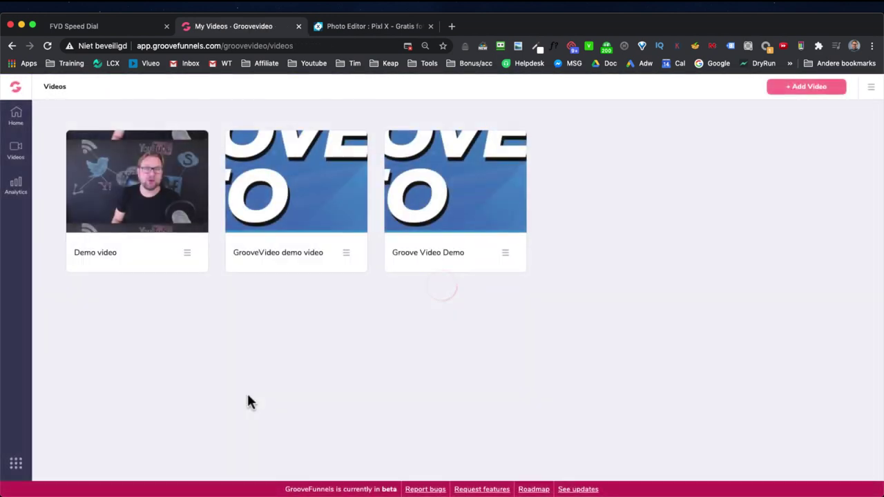
Step: Copy the Groove Video Demo embed code and bring up the GrooveFunnels app switcher
mouse_move(449, 164)
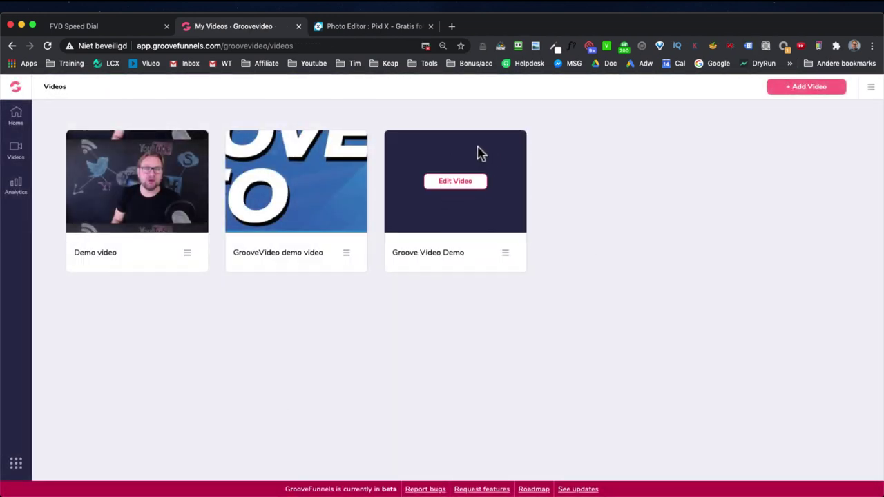
click(505, 253)
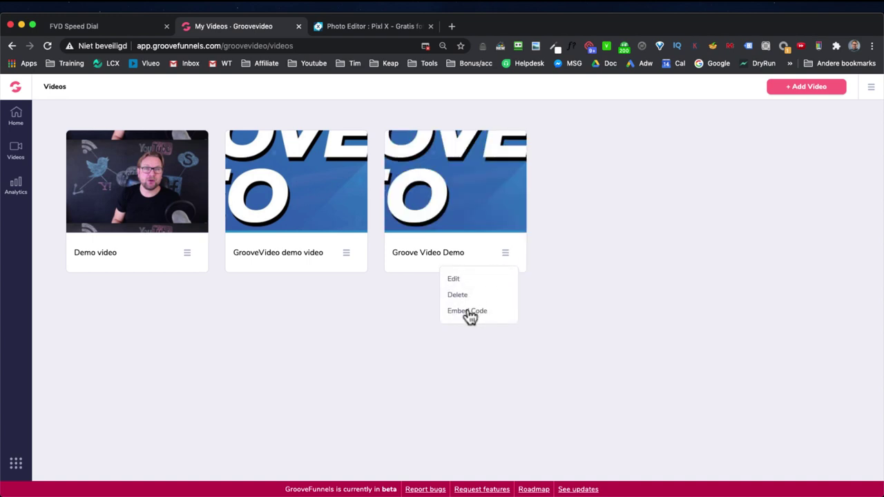
click(468, 311)
click(442, 293)
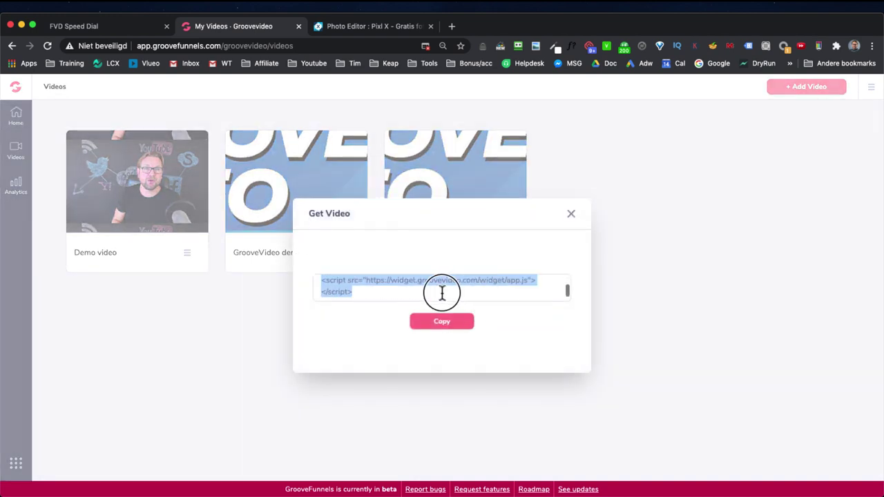
right_click(405, 280)
click(427, 300)
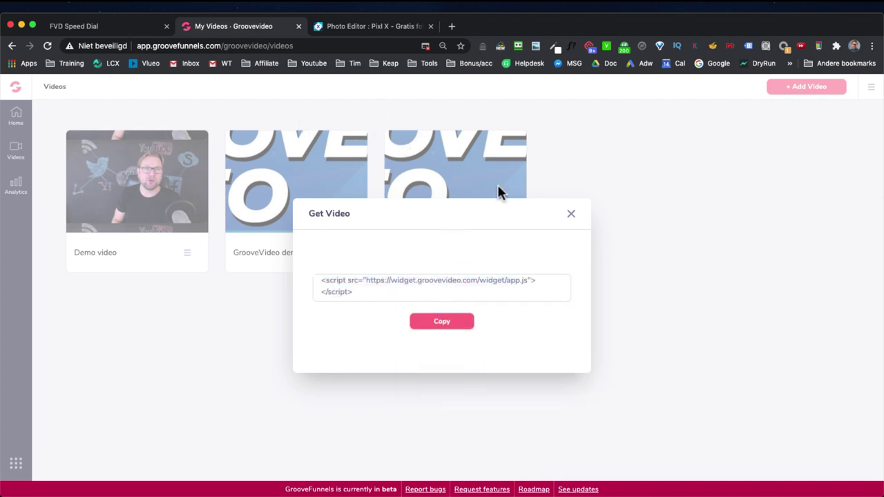
click(571, 213)
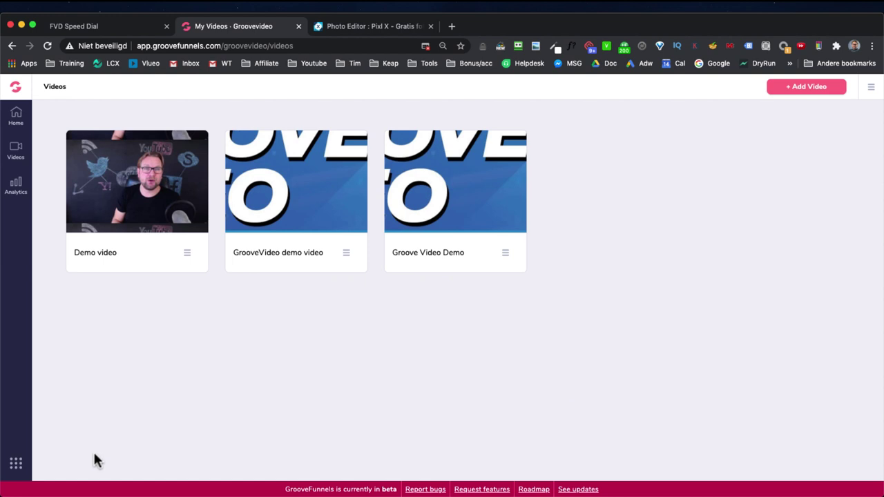
click(16, 466)
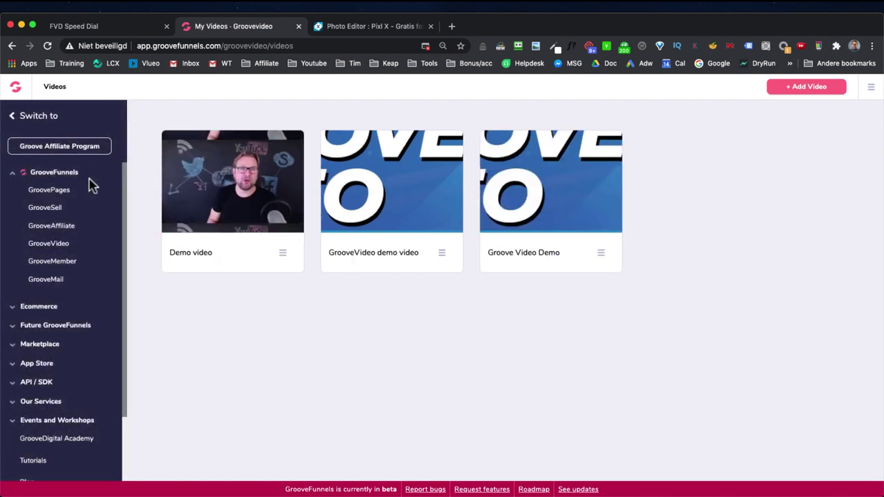
Step: Open the Demo pages site in the GroovePages editor with the browser zoomed to 80%
click(59, 193)
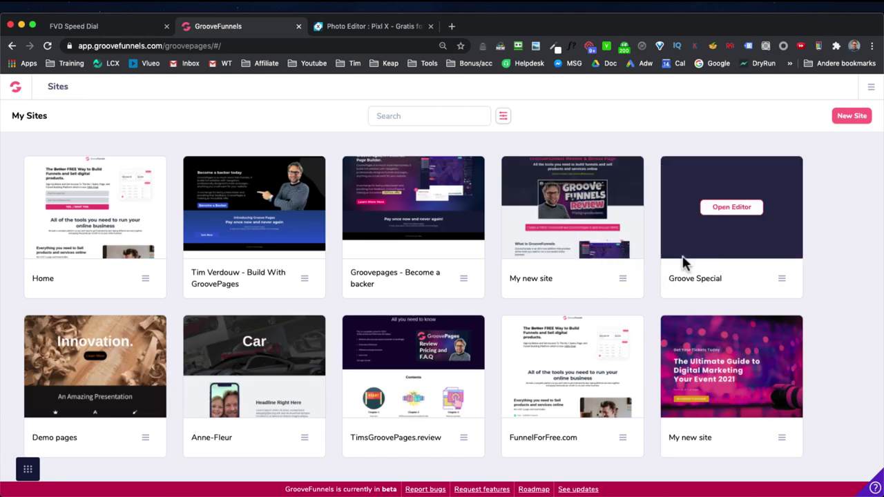
click(103, 373)
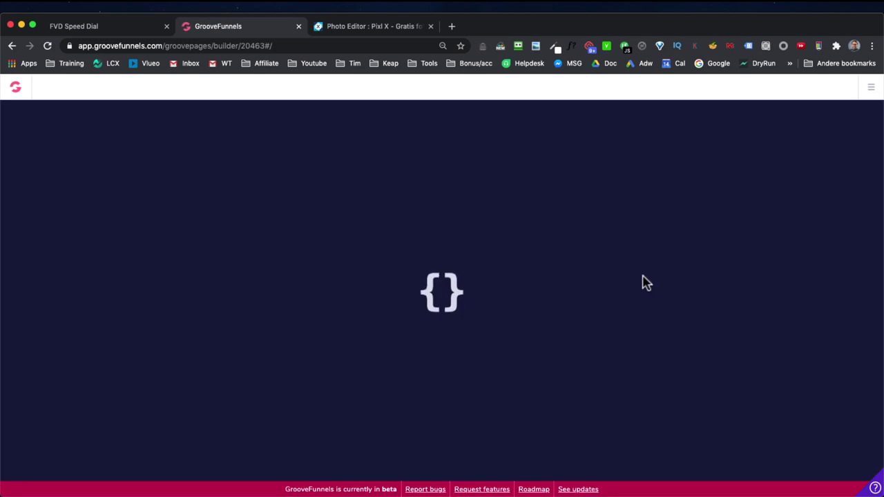
key(super+minus)
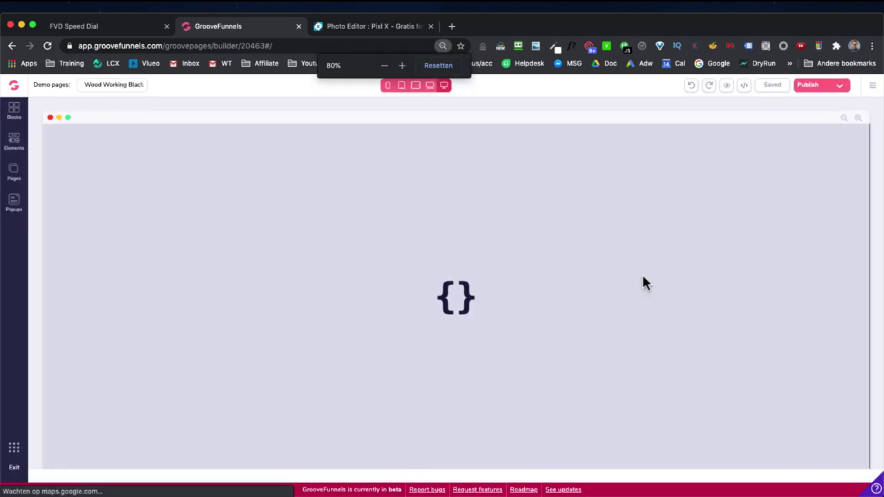
Step: Add a new page from templates and scroll the gallery down to VSL Purple
click(14, 173)
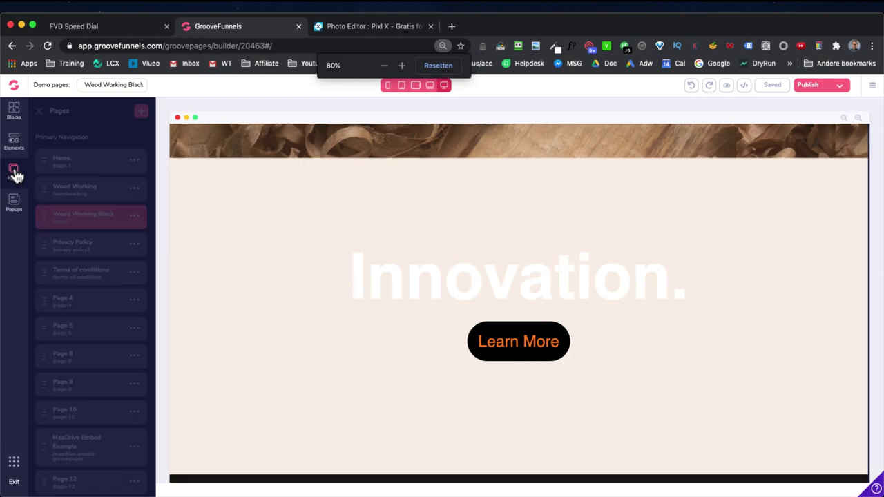
click(141, 112)
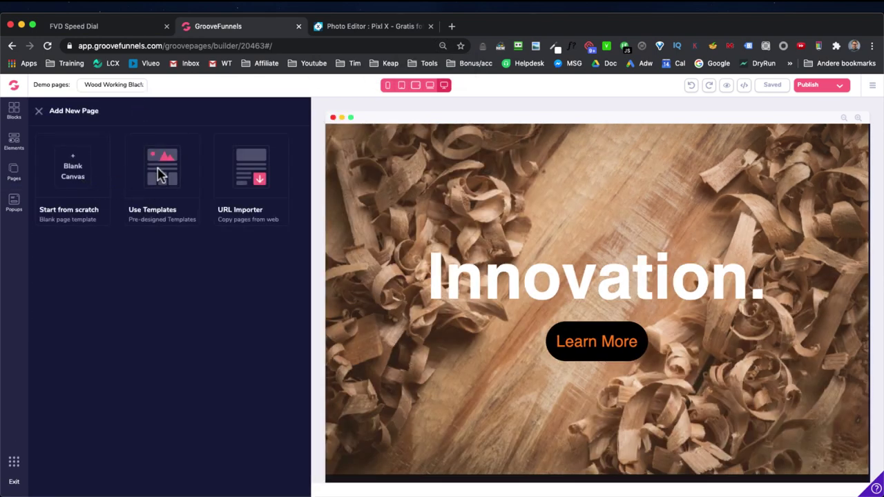
click(160, 176)
scroll(208, 274, down, 10)
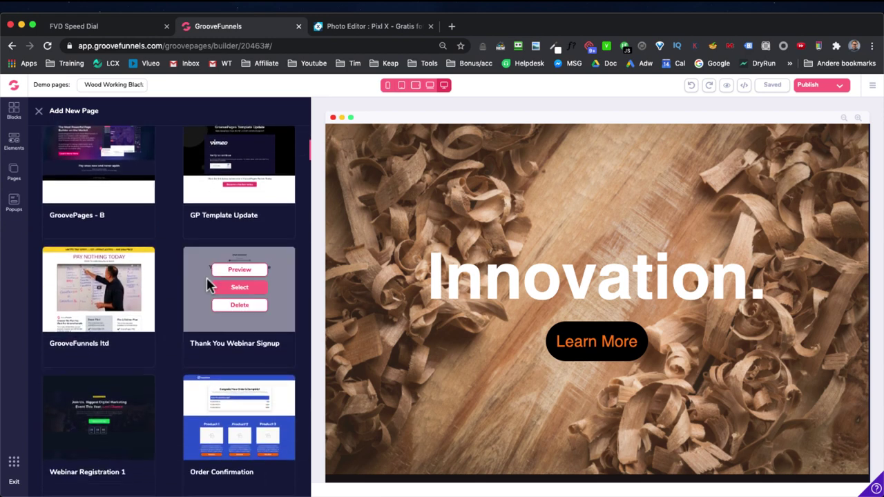
scroll(209, 285, down, 10)
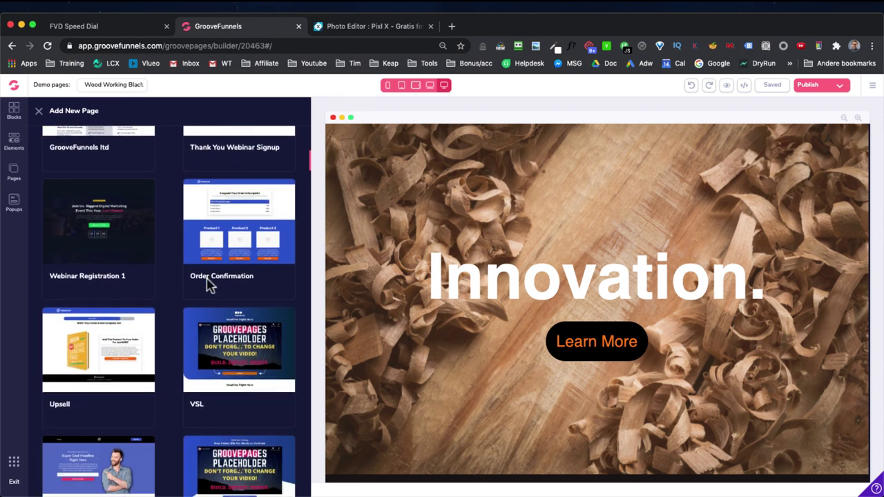
scroll(209, 286, down, 3)
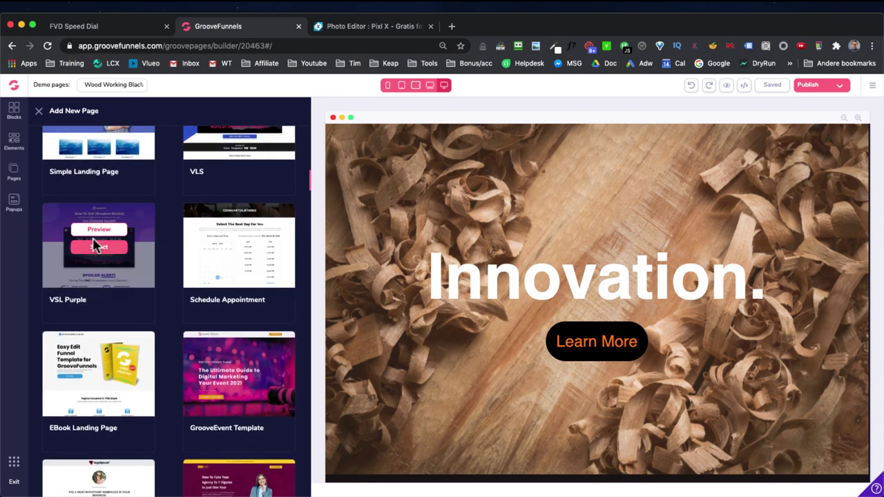
Step: Create a page from the VSL Purple template and place a Code Embed block above the video
click(107, 250)
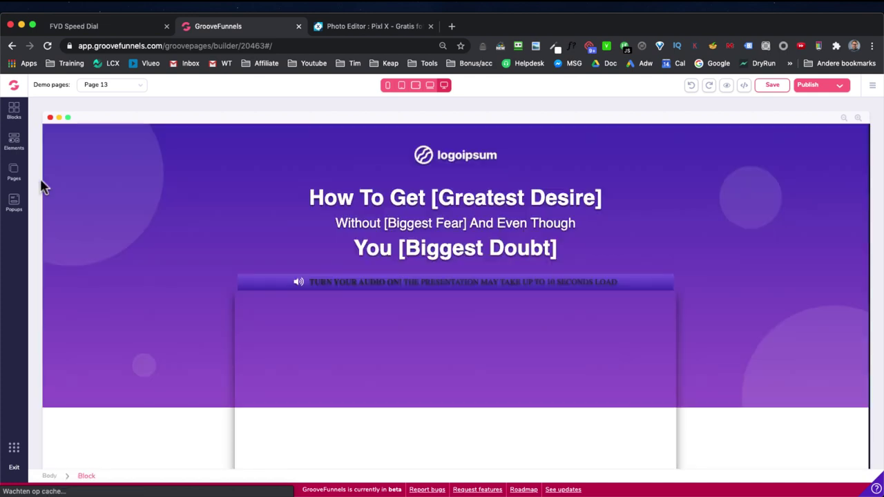
click(424, 290)
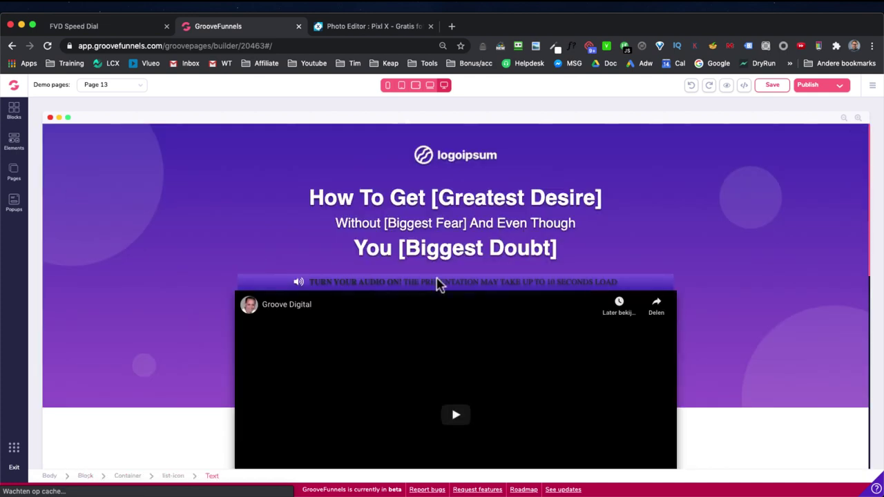
scroll(458, 282, down, 2)
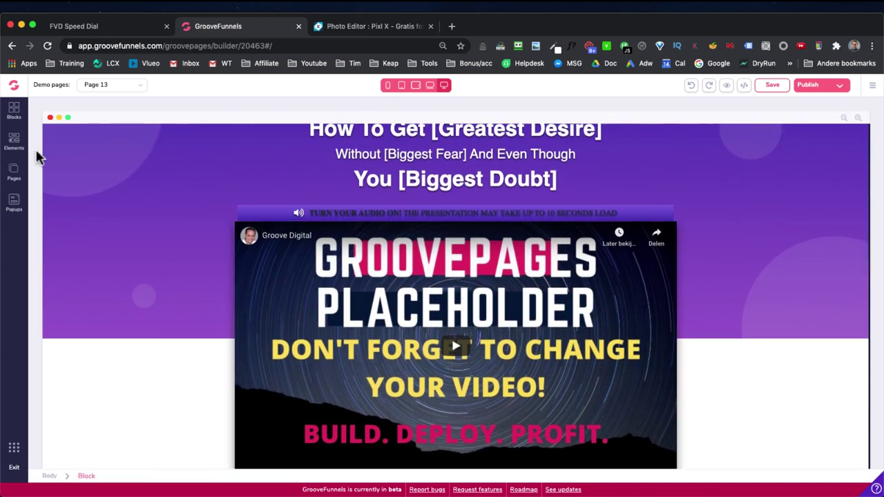
click(14, 142)
scroll(74, 221, down, 10)
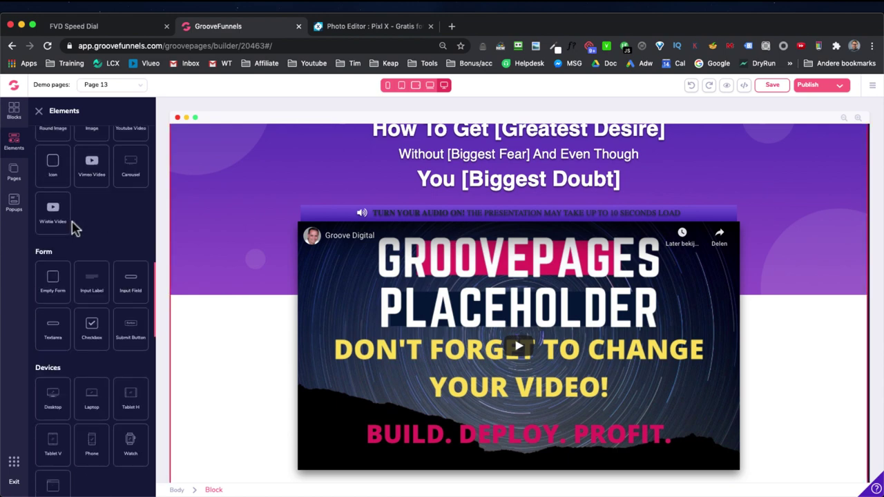
scroll(86, 276, down, 1)
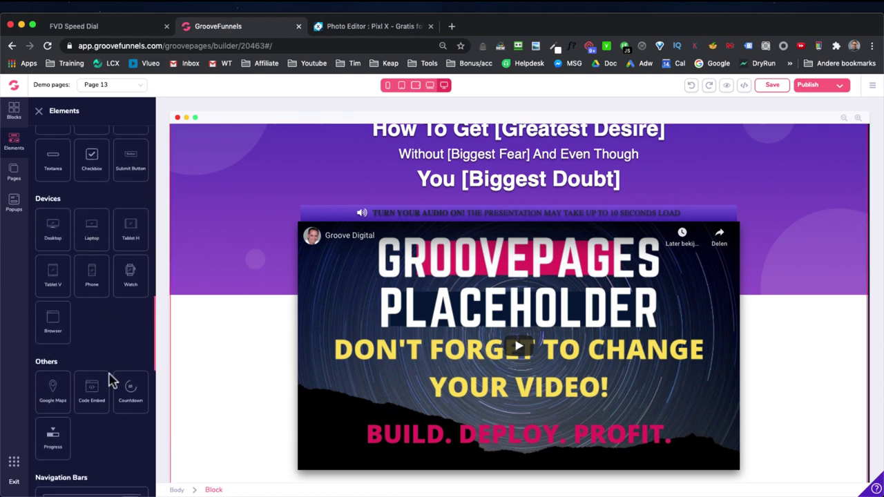
drag(92, 390, 506, 216)
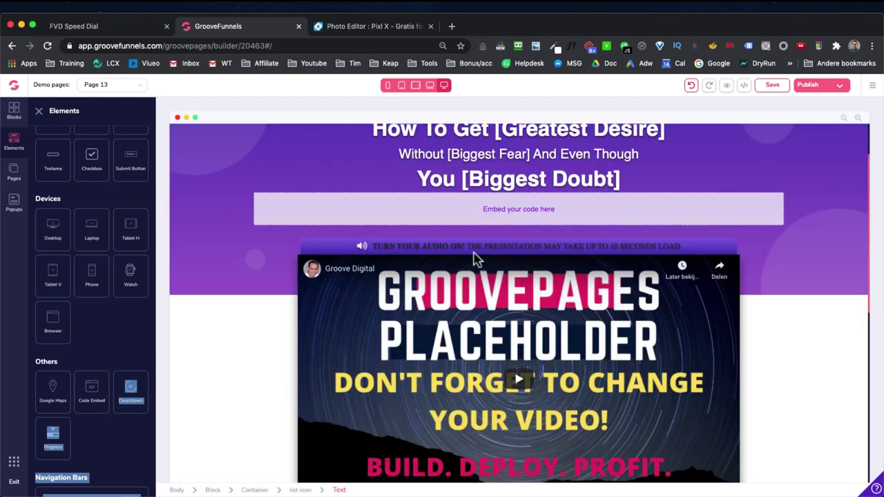
Step: Paste the GrooveVideo widget code into the embed block's source editor and save it
click(115, 438)
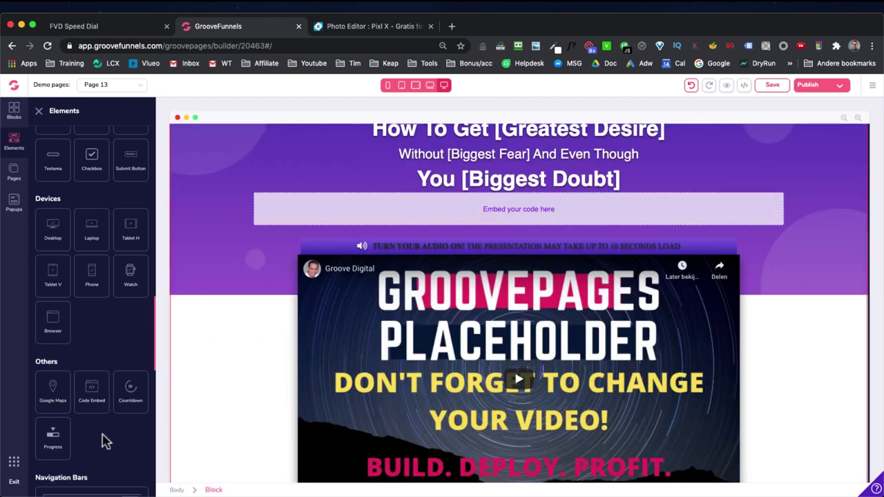
click(512, 213)
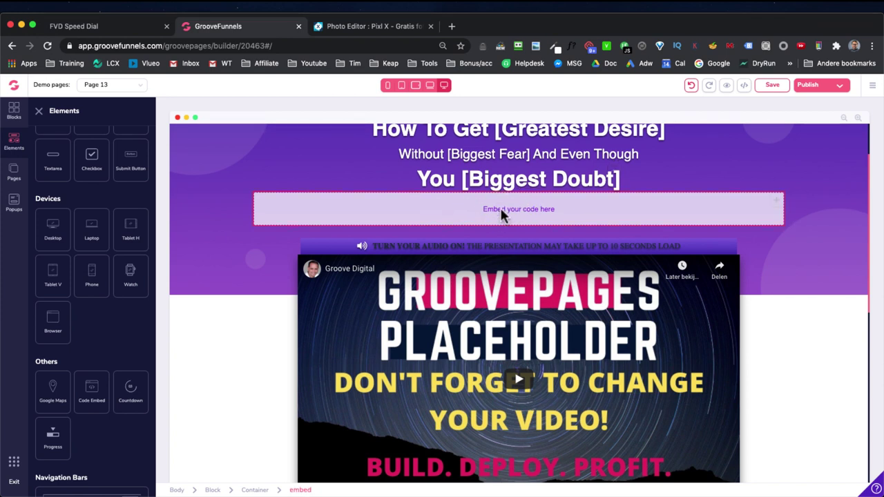
click(500, 208)
click(134, 182)
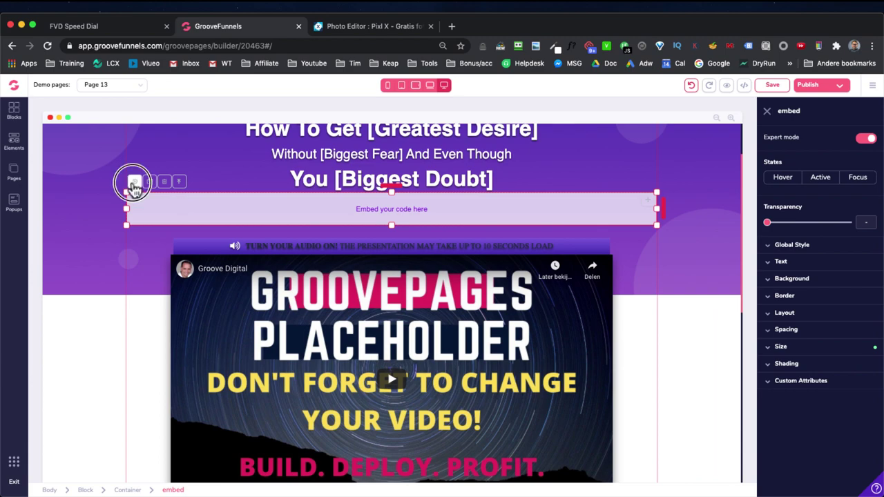
key(super+v)
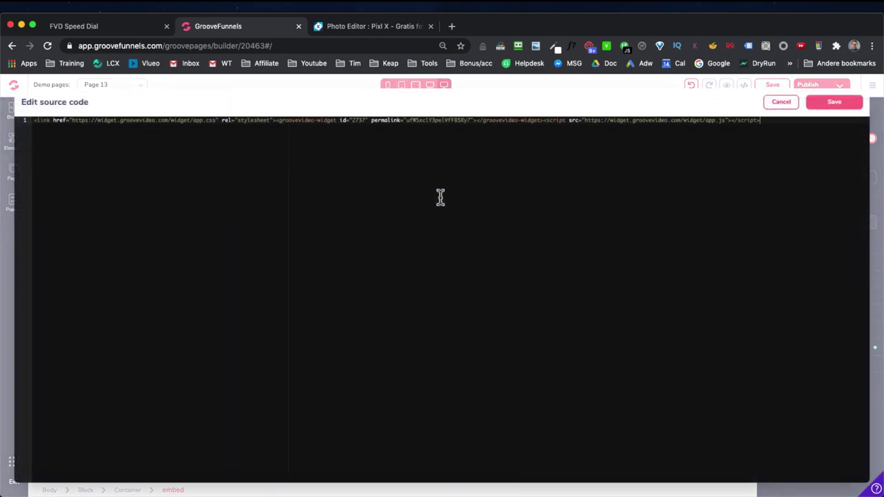
click(826, 104)
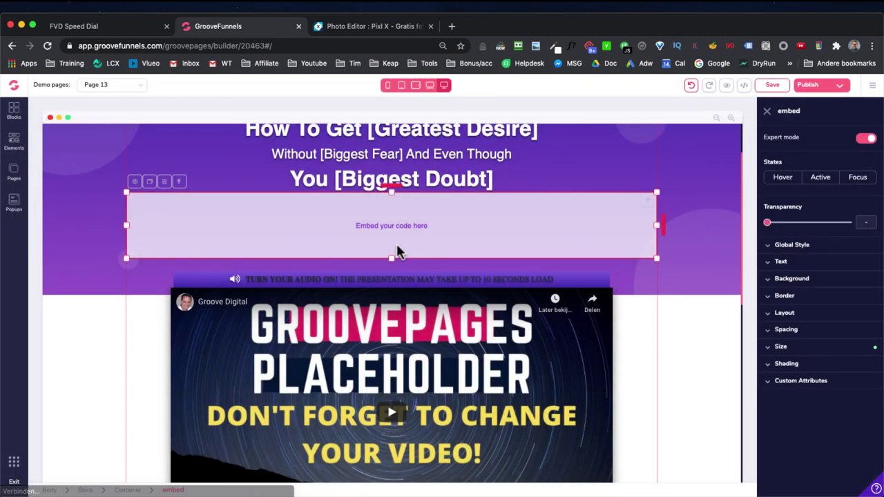
scroll(372, 302, down, 3)
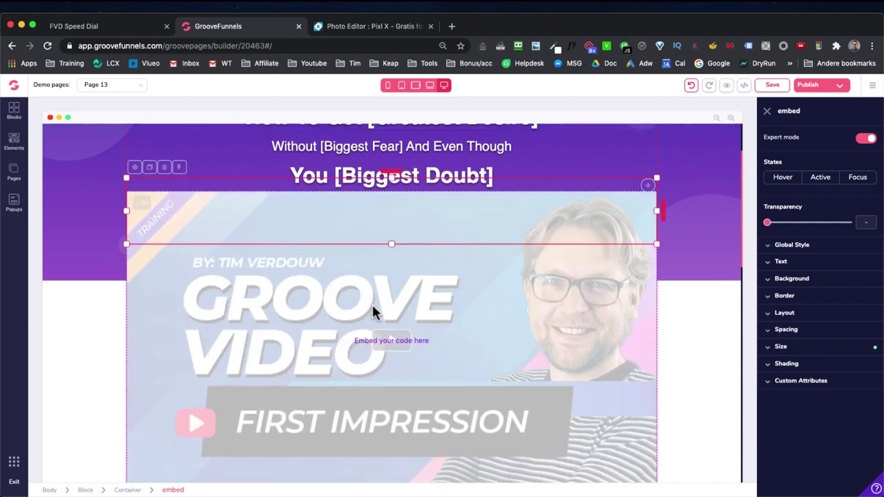
scroll(364, 459, down, 3)
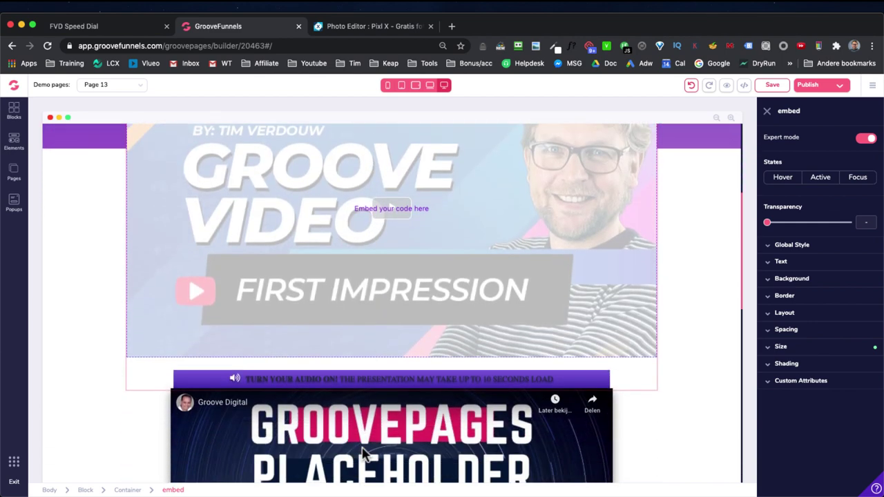
Step: Delete the YouTube placeholder video from Page 13, confirm, and save the page
click(411, 351)
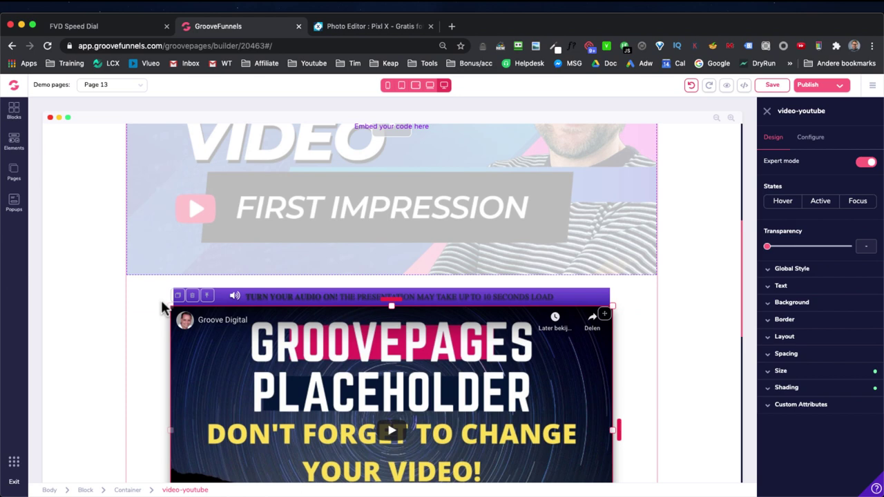
click(192, 296)
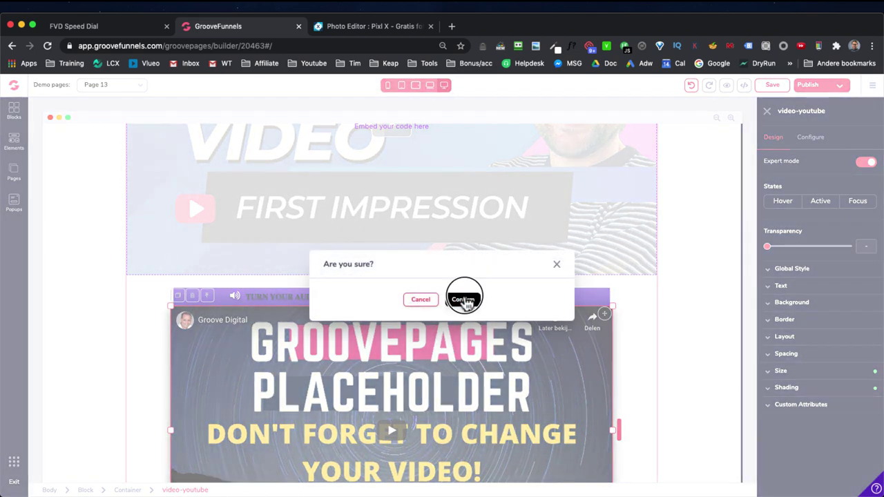
click(461, 299)
click(448, 297)
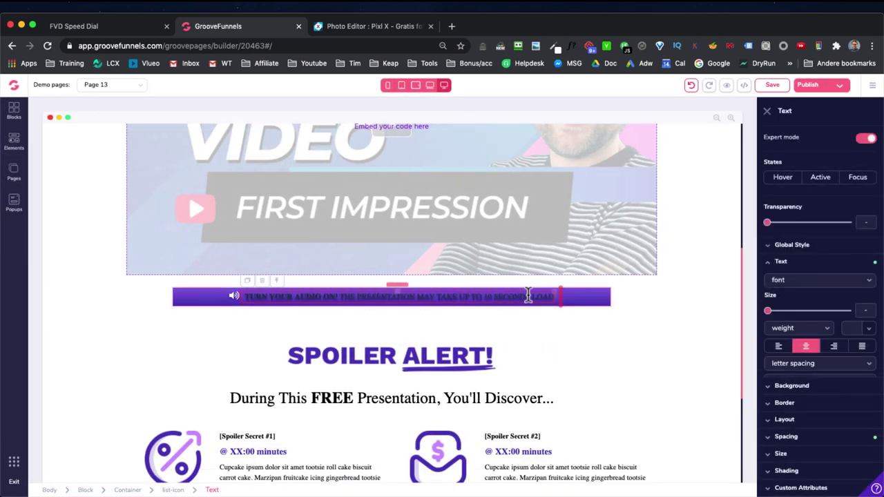
scroll(564, 290, up, 4)
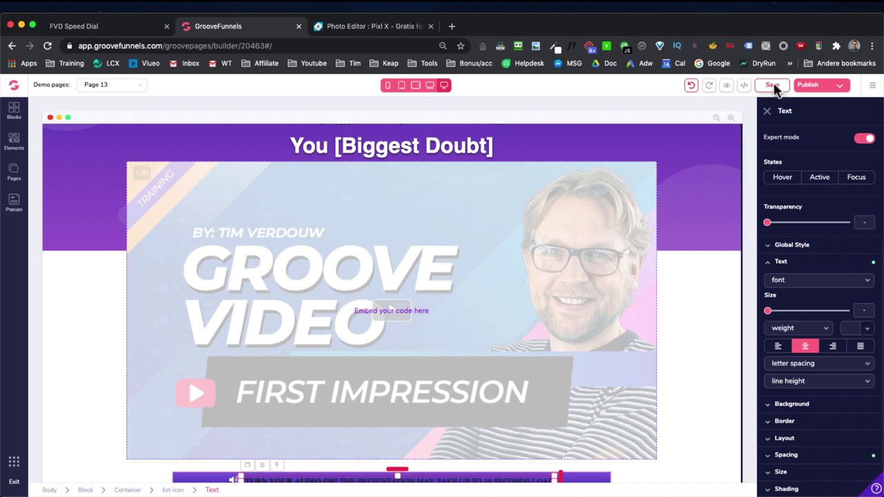
click(773, 85)
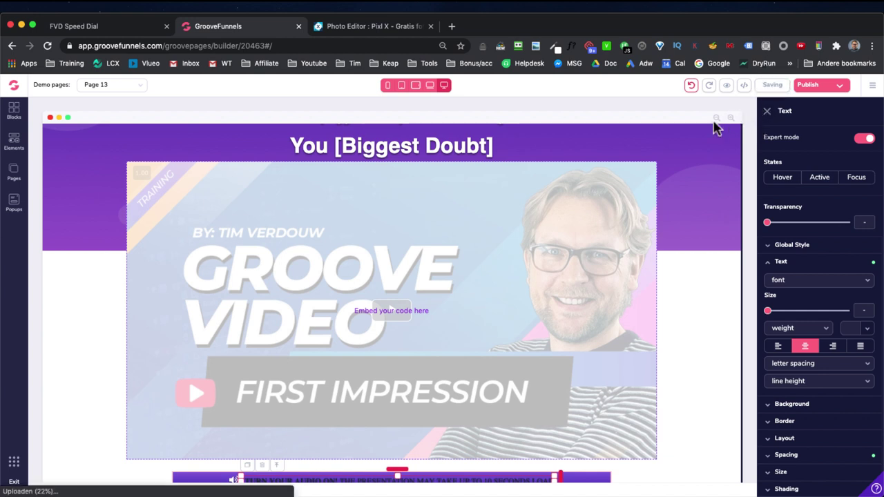
Step: Preview Page 13 in a new browser tab
click(725, 87)
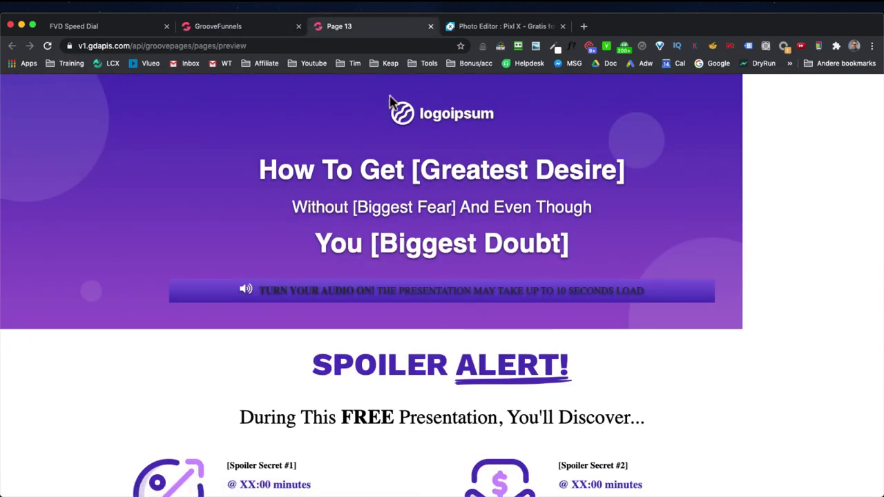
click(257, 32)
scroll(430, 299, down, 2)
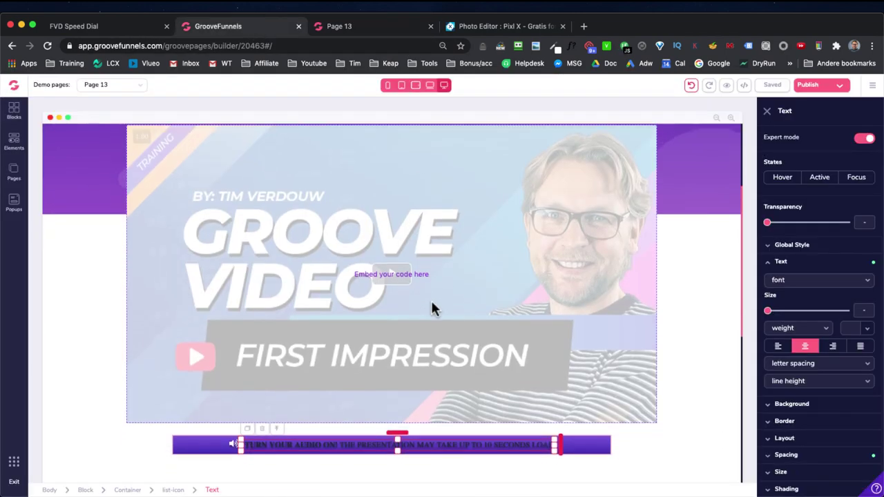
scroll(430, 308, up, 1)
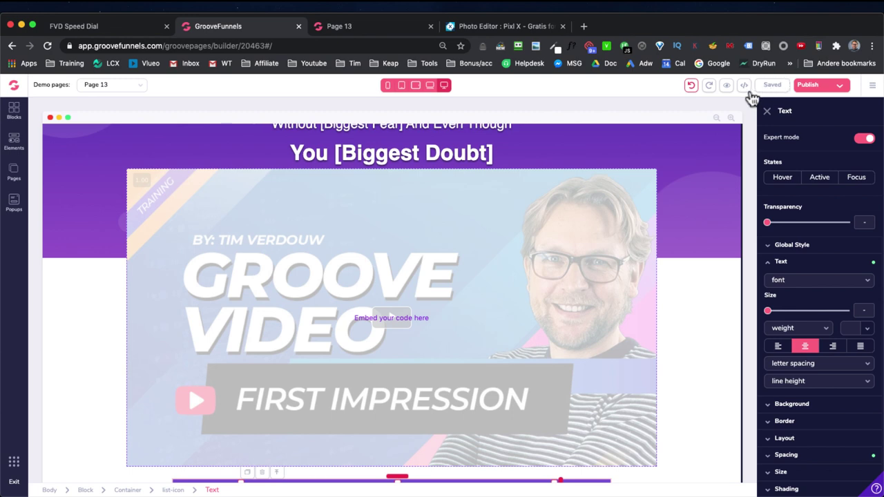
click(725, 86)
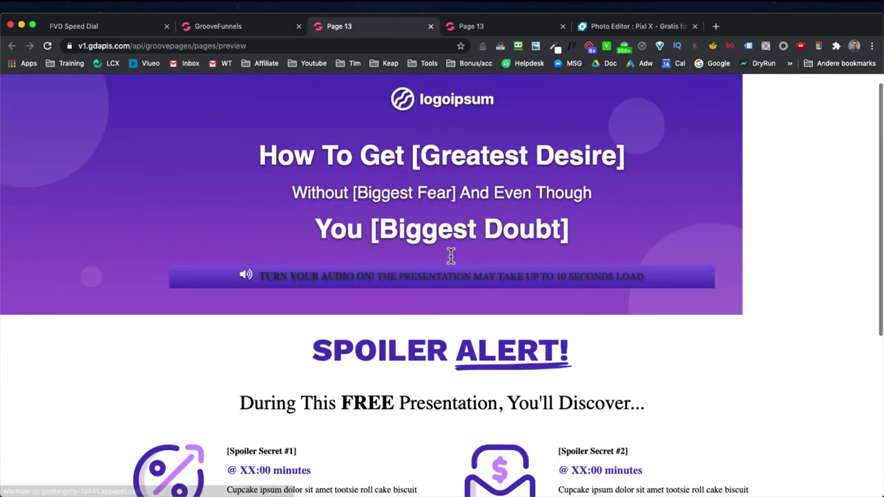
Step: Load onlinehtmleditor.net in the preview tab
click(422, 50)
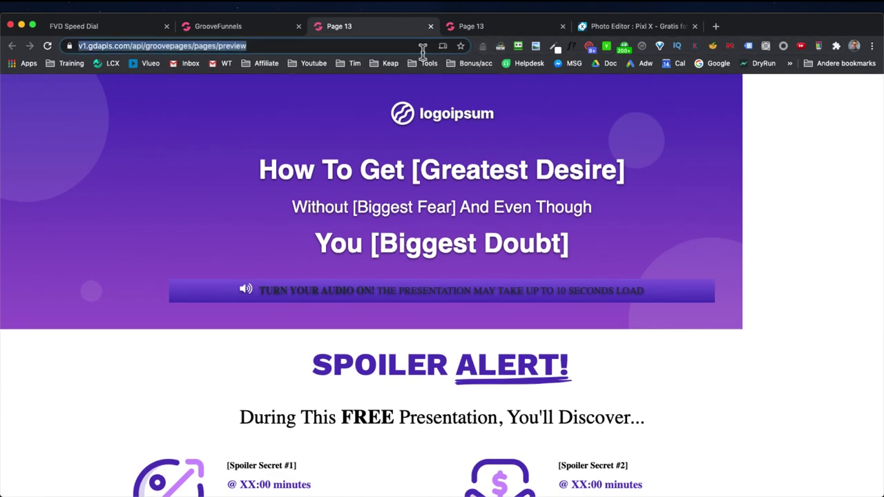
text(onl)
key(Return)
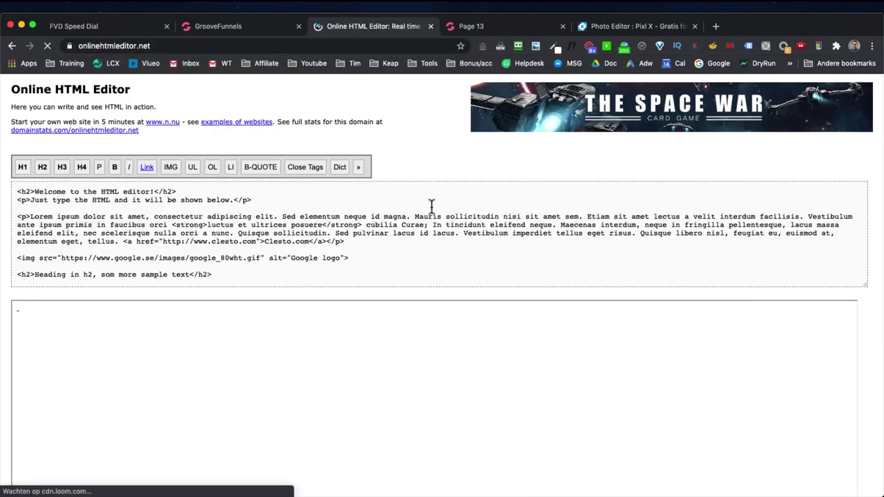
Step: Replace the editor's sample HTML with the GrooveVideo widget snippet and play the player past its intro
click(429, 216)
key(super+a)
text(<link href="https://widget.groovevideo.com/widget/app.css" rel="stylesheet"><groovevideo-widget id="2737" permalink="ufWSxclY3pelVfFB5Xy7"></groovevideo-widget><script src="https://widget.groovevideo.com/widget/app.js"></script>)
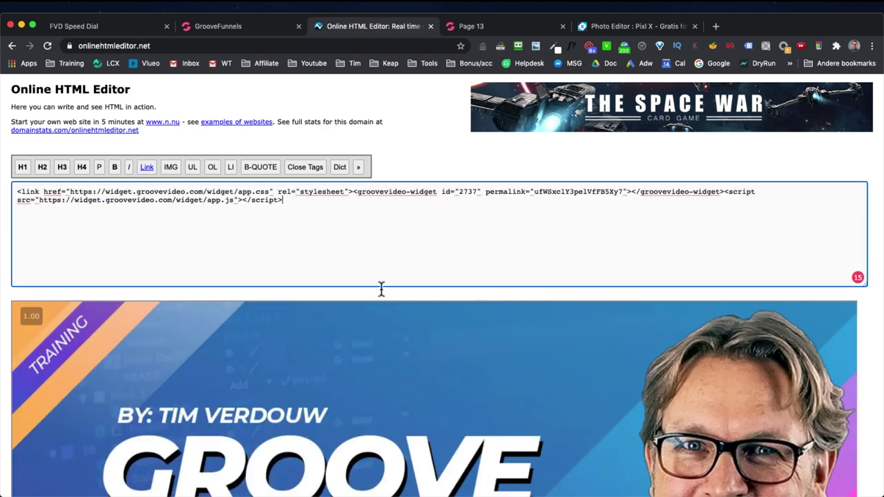
scroll(381, 288, down, 5)
click(442, 376)
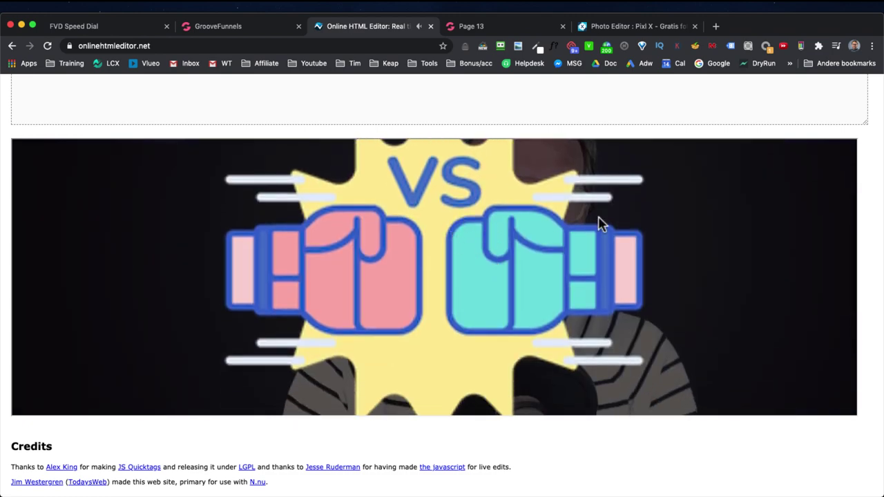
click(839, 154)
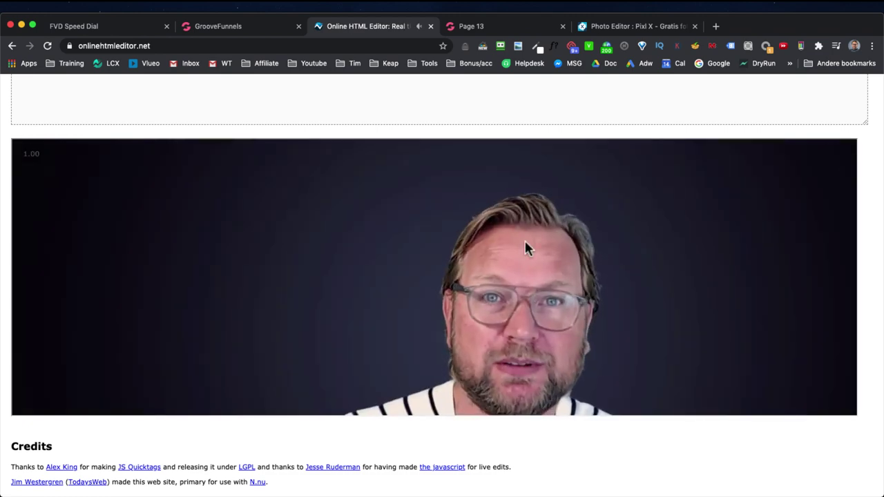
Step: Return to the GroovePages builder tab showing Page 13
click(256, 25)
scroll(461, 268, down, 3)
scroll(461, 268, up, 3)
Step: Review the Page 13 embed element's GrooveVideo widget source code and save it
click(471, 235)
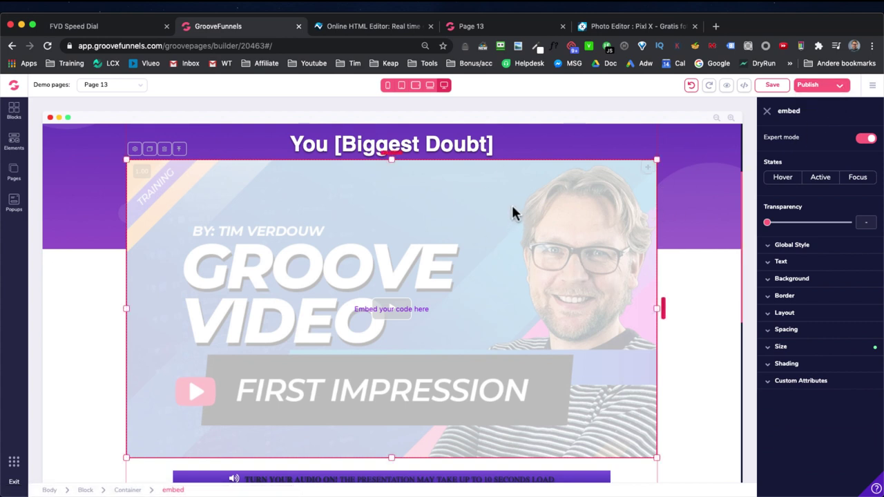
click(133, 150)
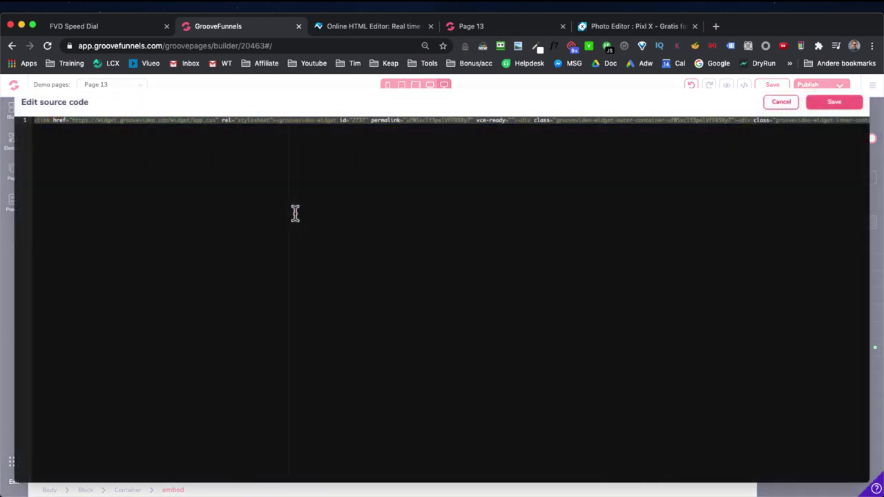
click(405, 165)
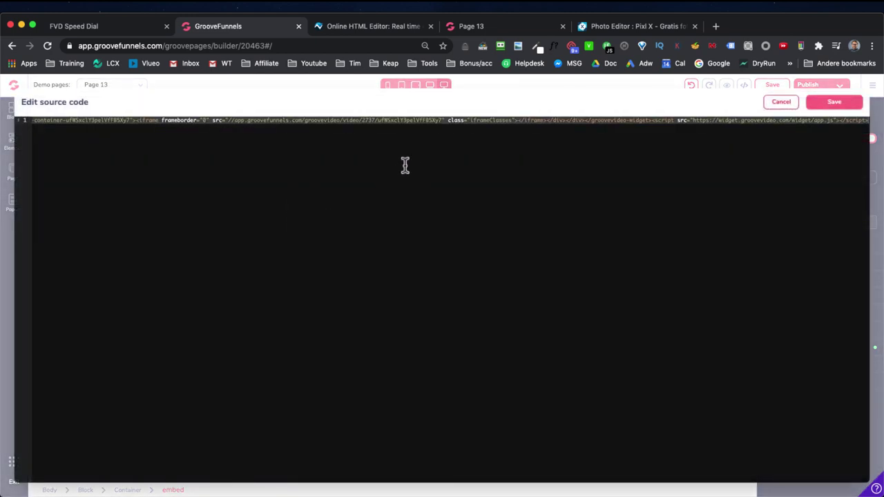
click(833, 102)
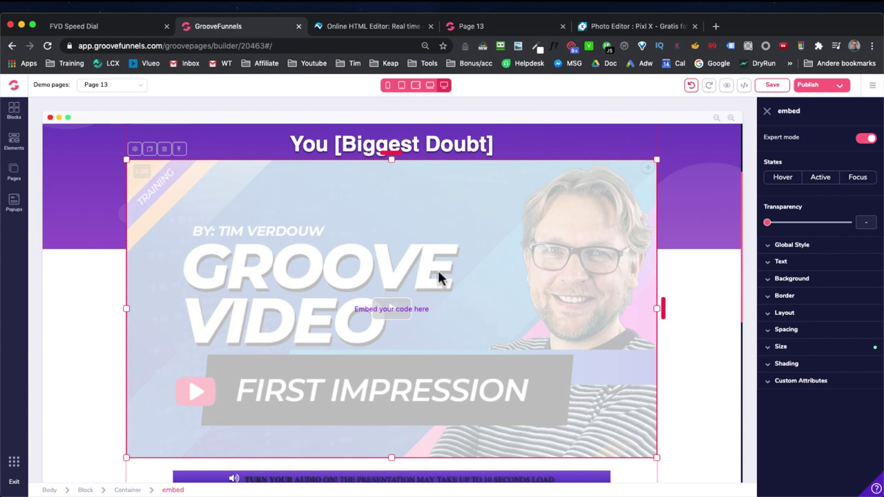
scroll(560, 254, down, 3)
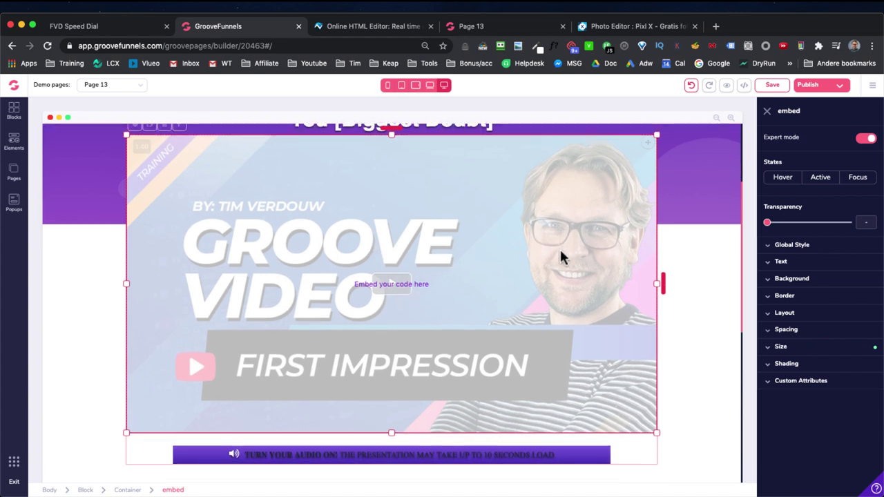
scroll(560, 256, up, 5)
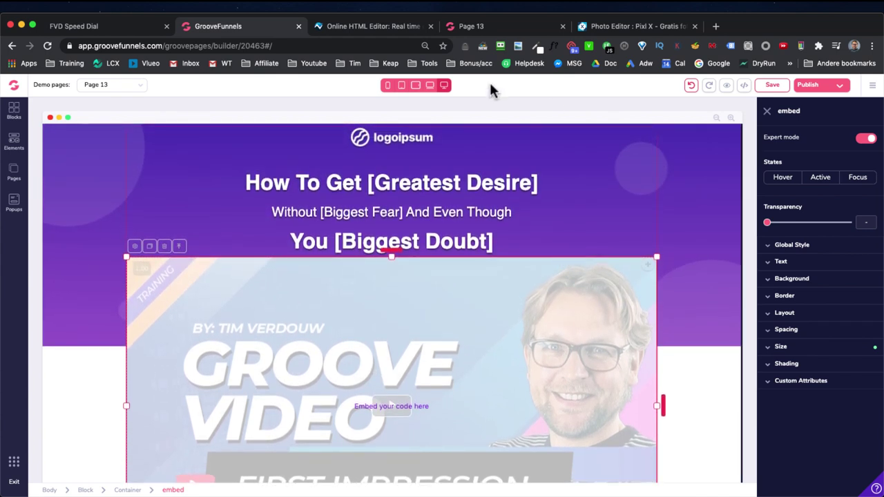
Step: Switch to GrooveVideo and go from its Videos section to Integrations
click(14, 462)
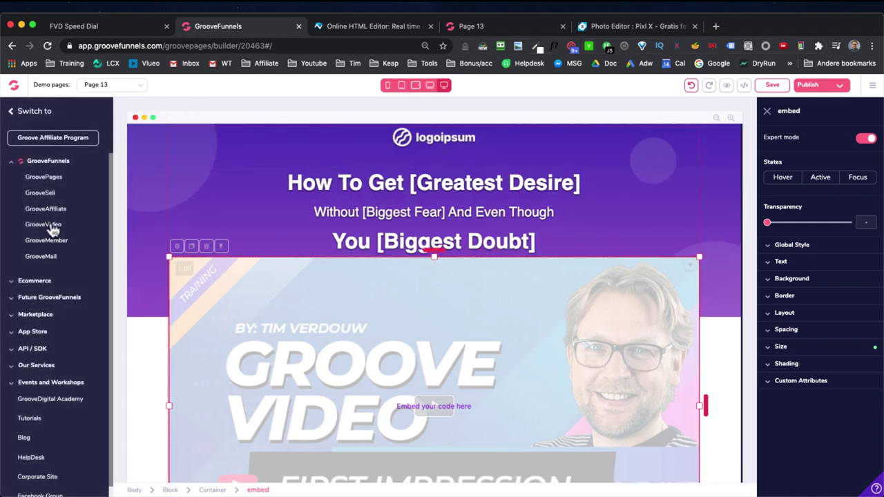
click(47, 228)
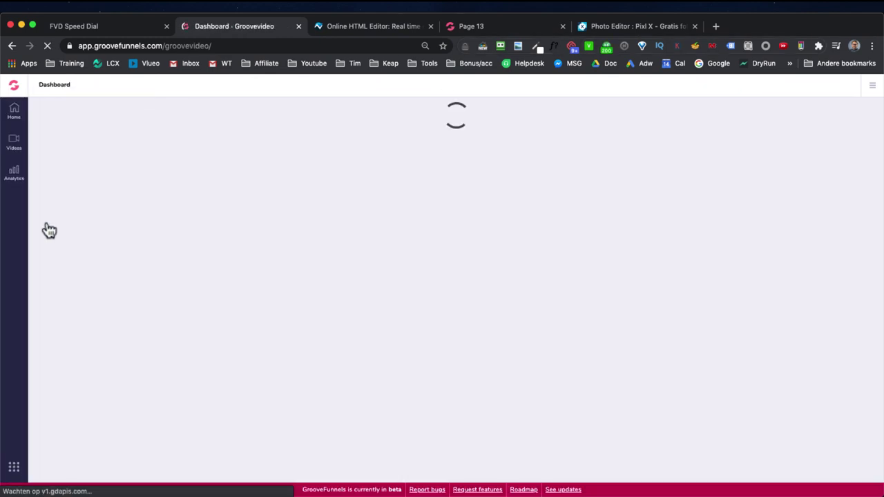
click(15, 145)
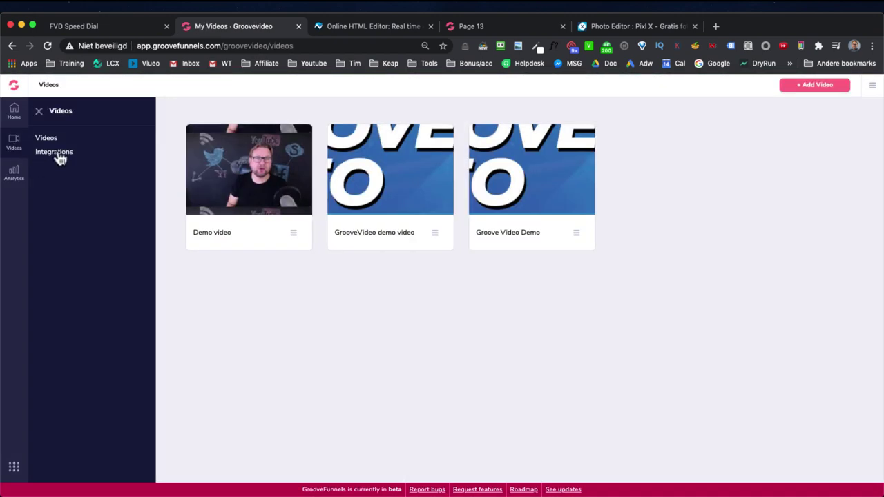
click(60, 160)
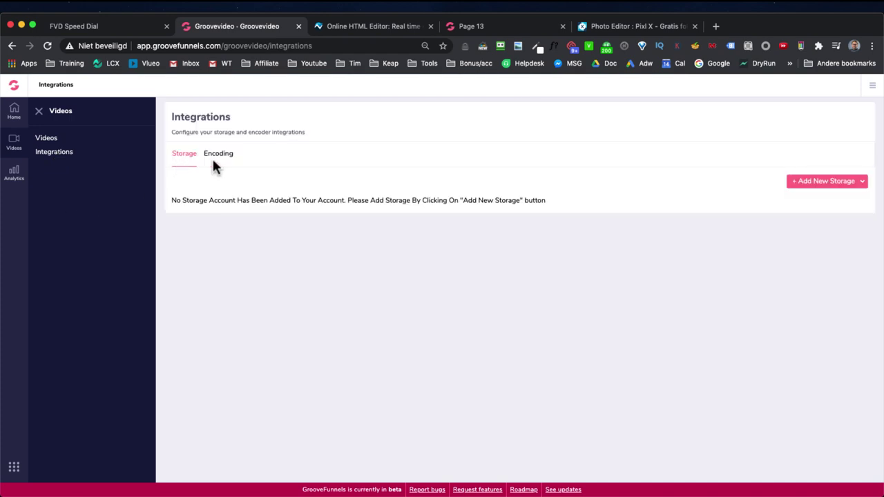
Step: Browse the Add New Storage and Add New Encoder options, then view Analytics for the three videos
click(851, 184)
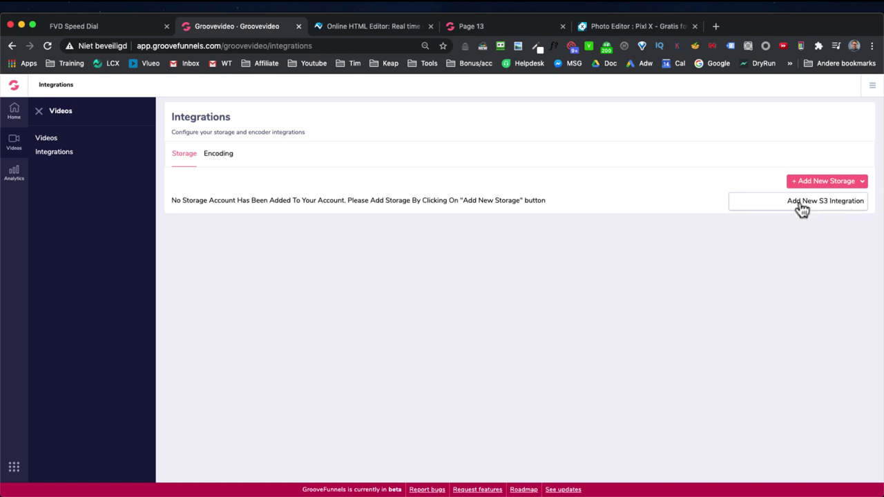
click(218, 158)
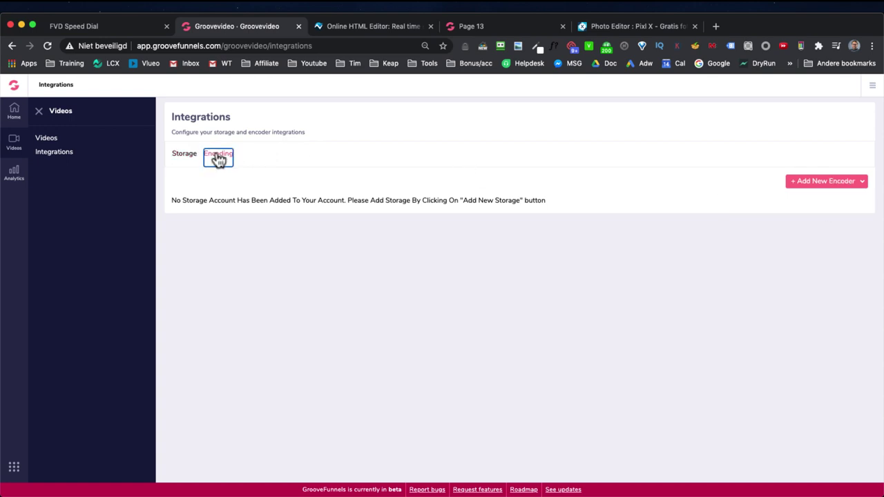
click(805, 182)
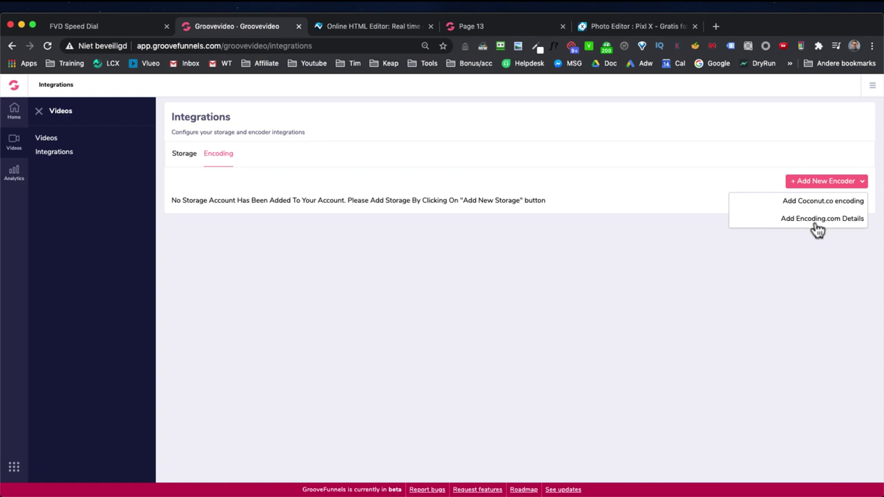
click(574, 250)
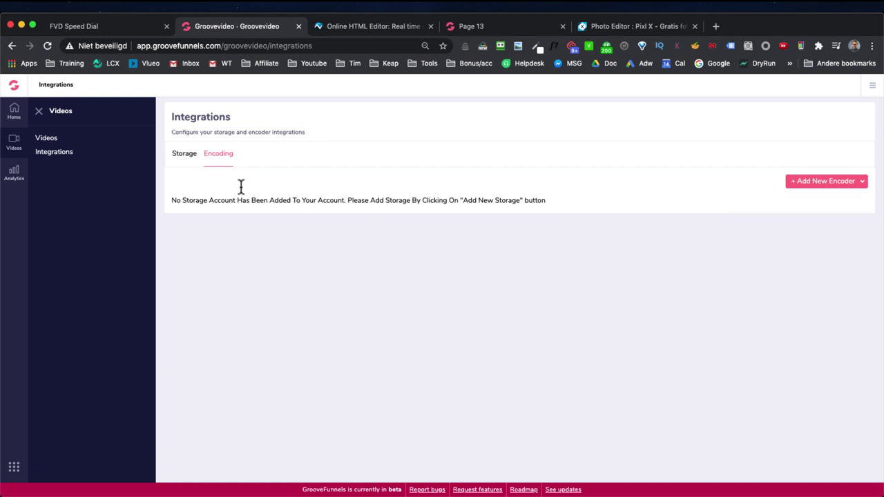
click(181, 156)
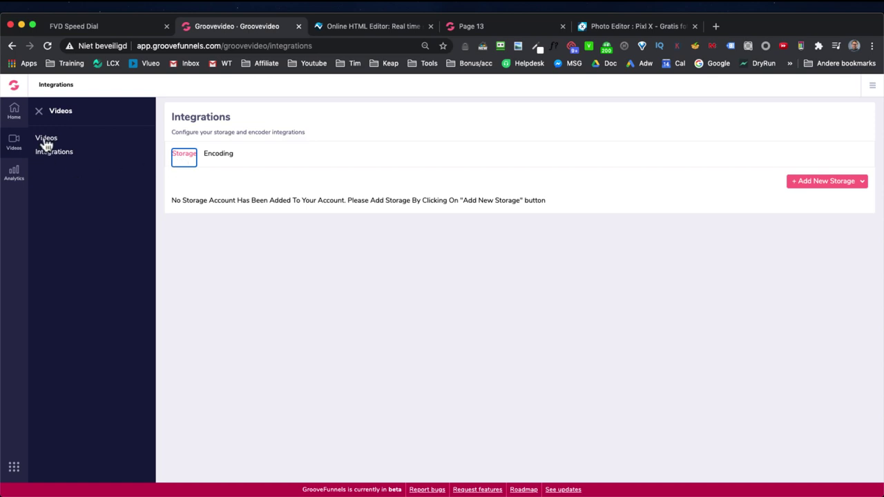
click(14, 172)
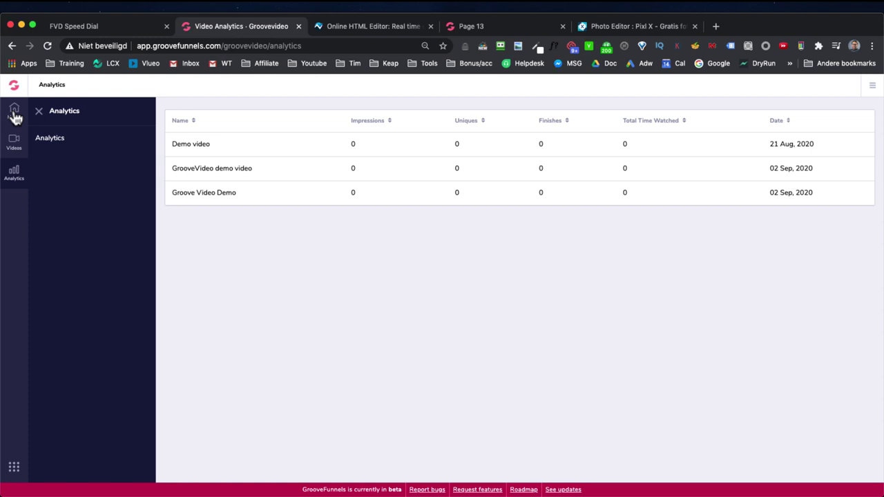
Step: Go back to the GrooveVideo Dashboard and bring up the Switch to apps panel
click(15, 114)
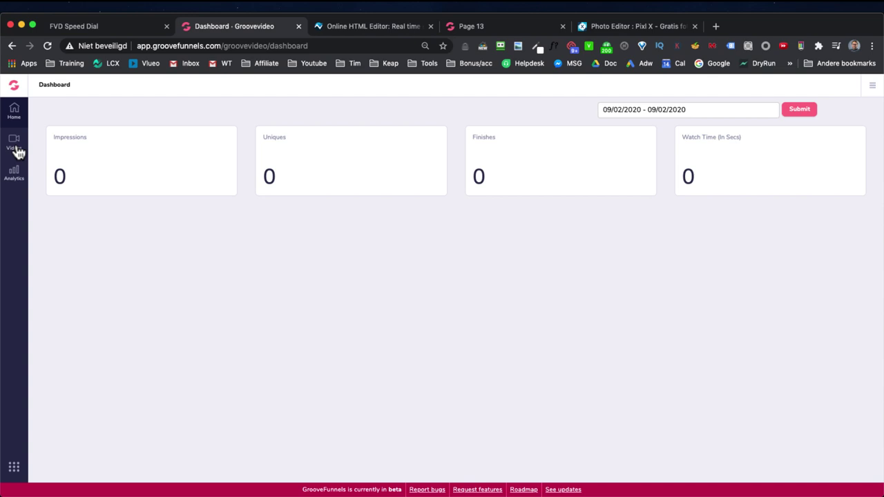
click(13, 469)
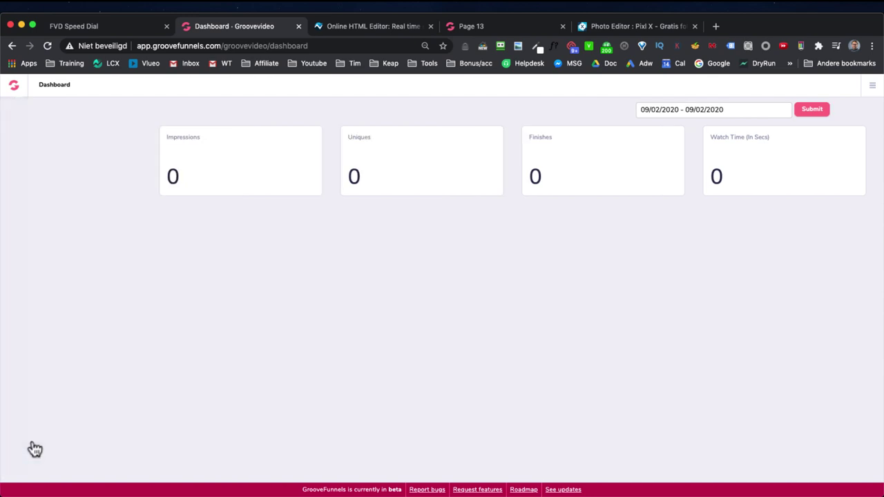